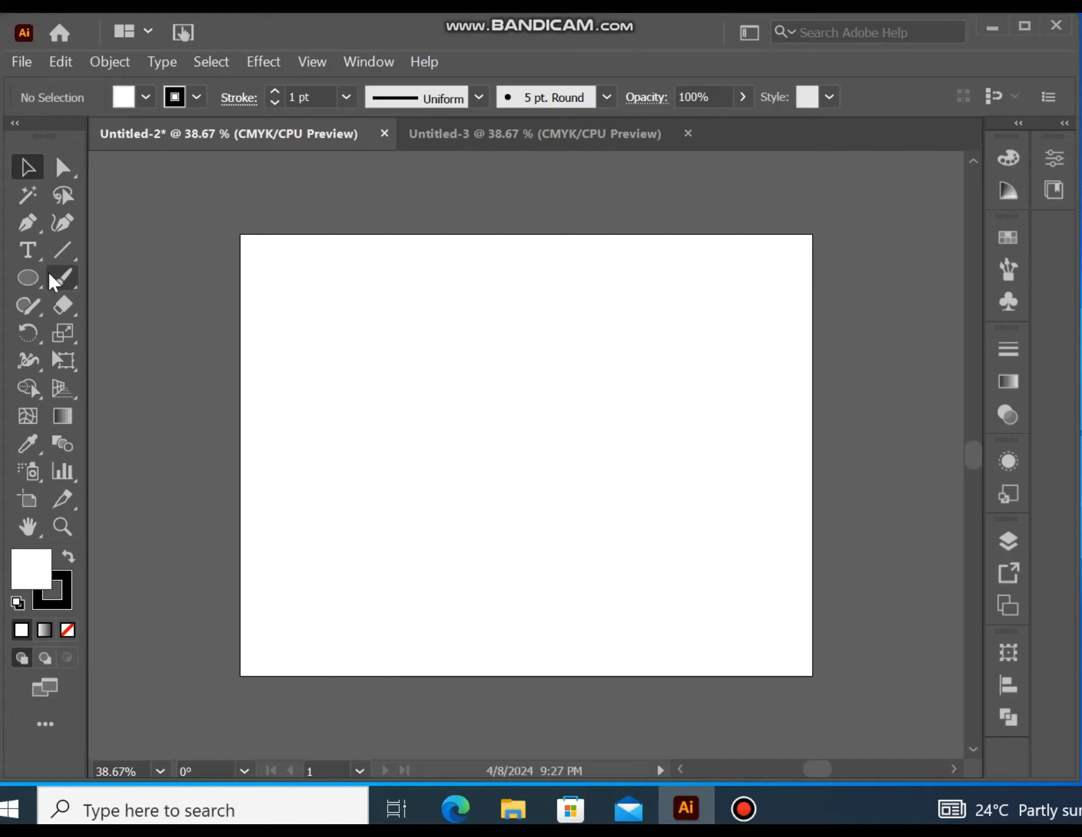
Move to the blank card artboard and bring up the shape tools flyout
{"action": "left_click_drag", "start_coordinate": [43, 280], "coordinate": [106, 280]}
Draw an artboard-sized rectangle and give it a radial gradient with a dark green centre stop
{"action": "left_click", "coordinate": [106, 280]}
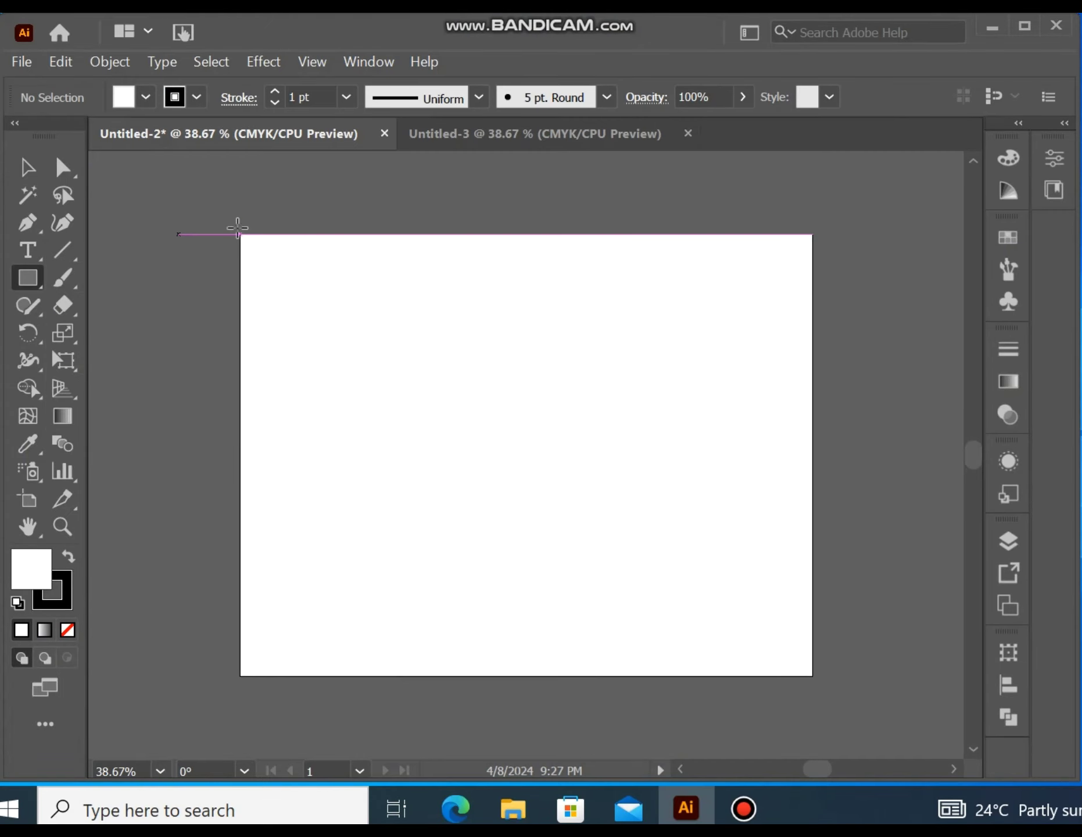
{"action": "left_click_drag", "start_coordinate": [240, 234], "coordinate": [816, 677]}
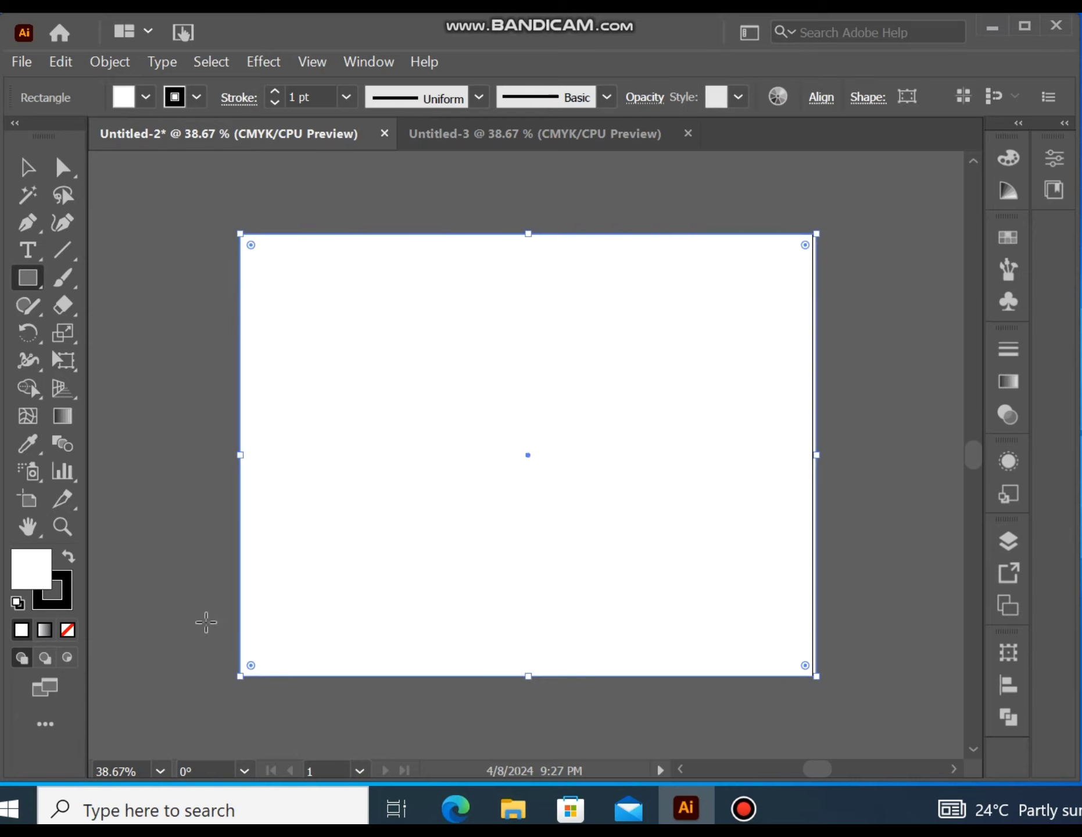
{"action": "left_click", "coordinate": [1008, 382]}
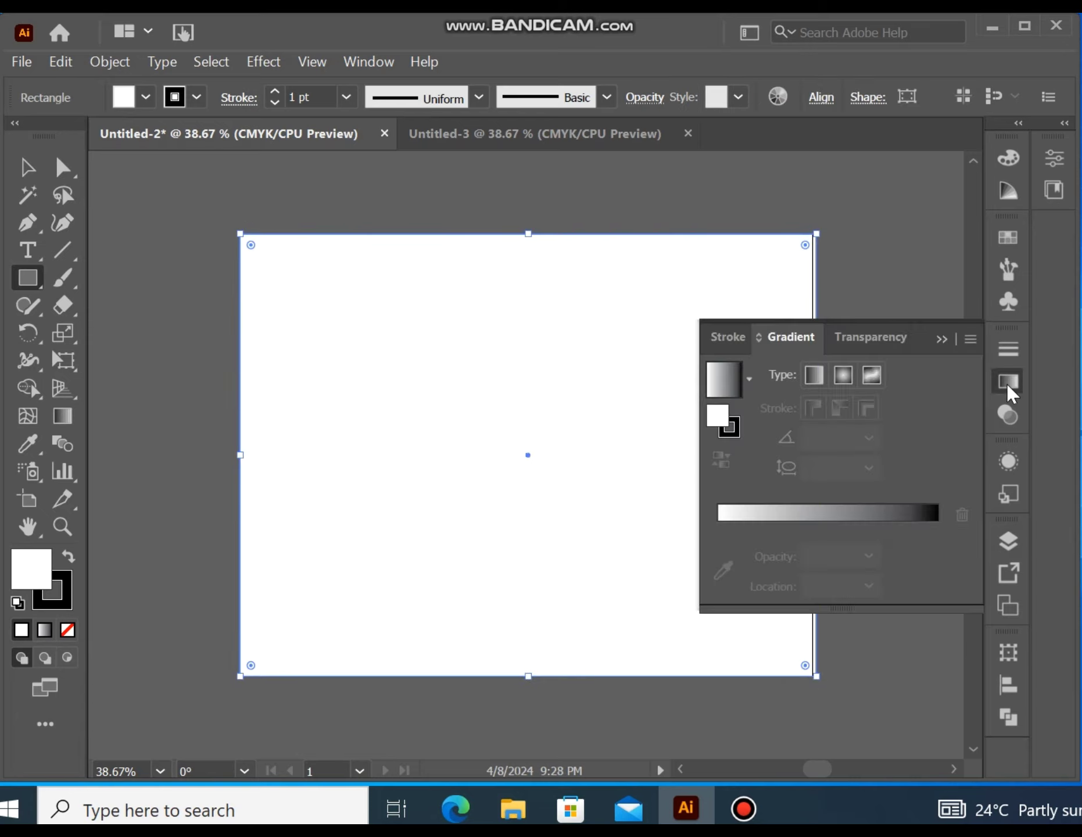
{"action": "left_click", "coordinate": [842, 375]}
{"action": "double_click", "coordinate": [718, 555]}
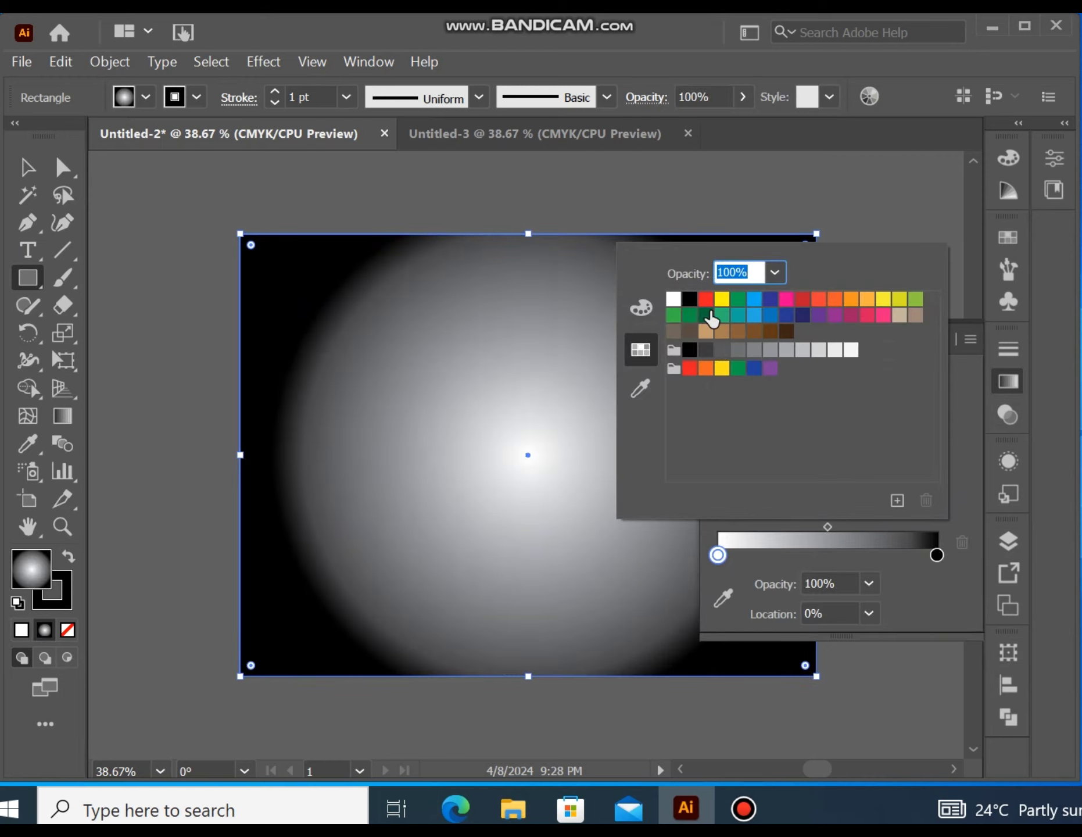
{"action": "left_click", "coordinate": [706, 316]}
{"action": "left_click", "coordinate": [908, 226]}
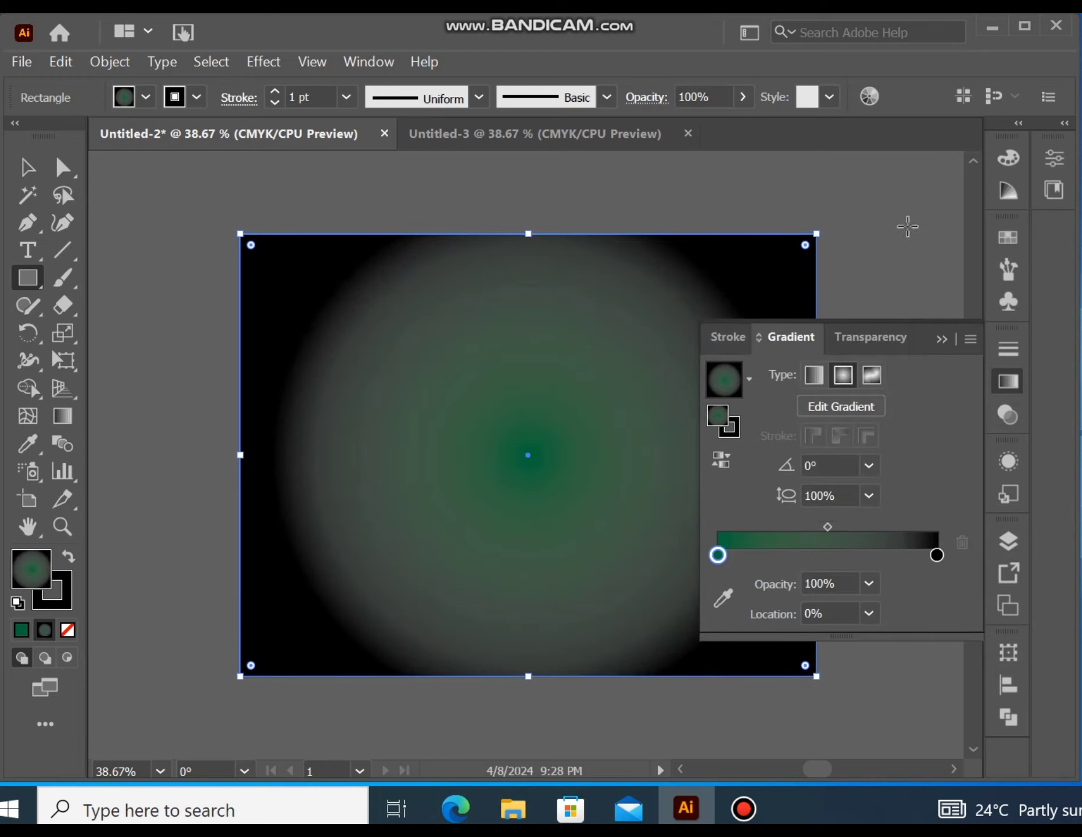
{"action": "left_click", "coordinate": [935, 337]}
Stretch the gradient so green fills most of the rectangle, and set its stroke to None
{"action": "left_click", "coordinate": [68, 421]}
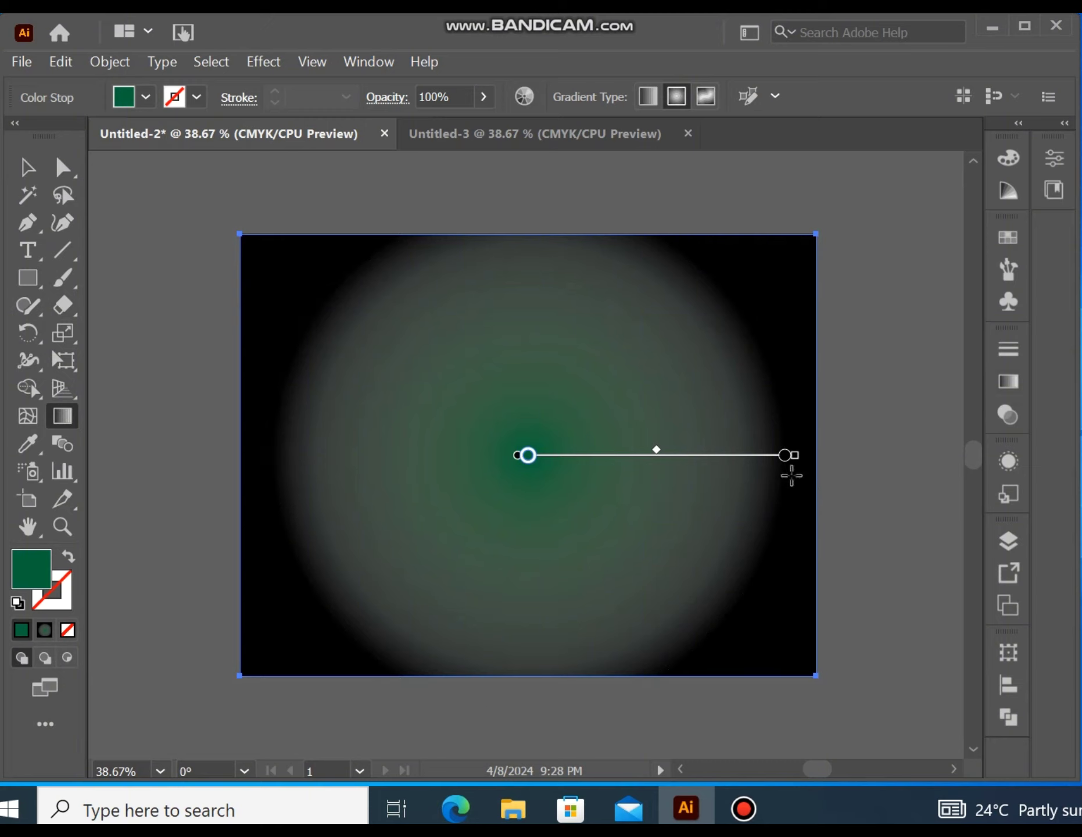
{"action": "left_click_drag", "start_coordinate": [792, 456], "coordinate": [886, 455]}
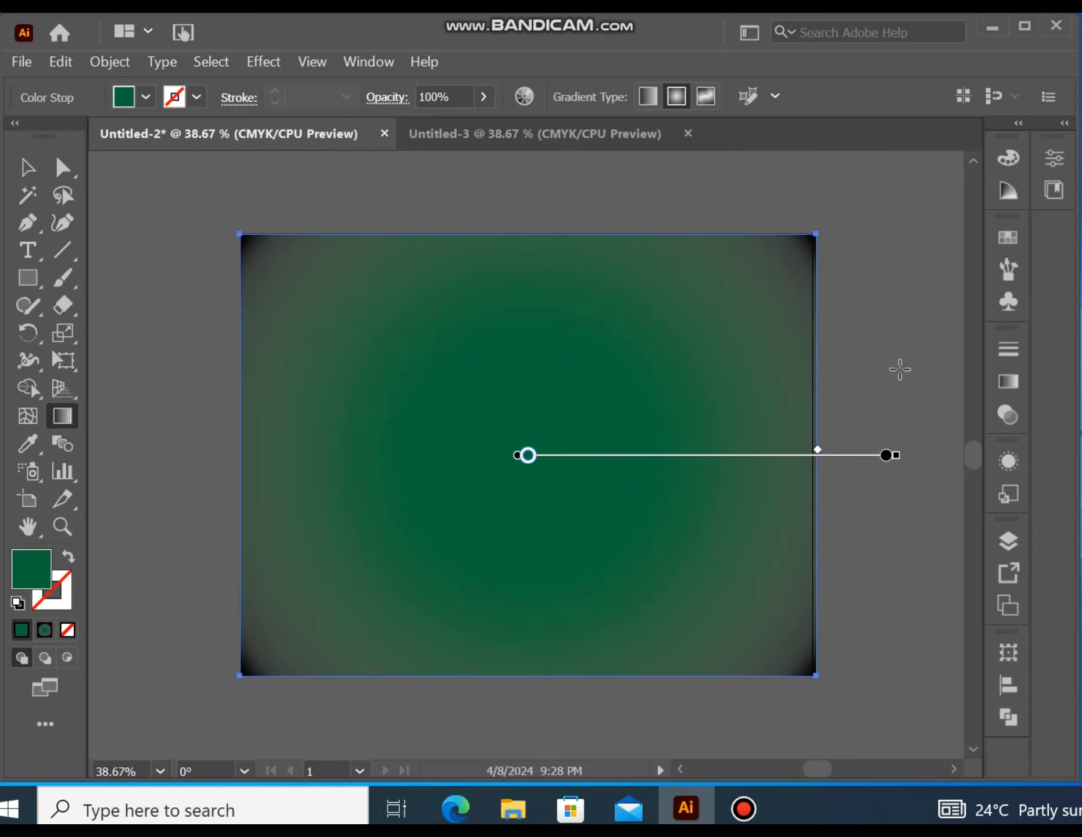
{"action": "left_click", "coordinate": [28, 172]}
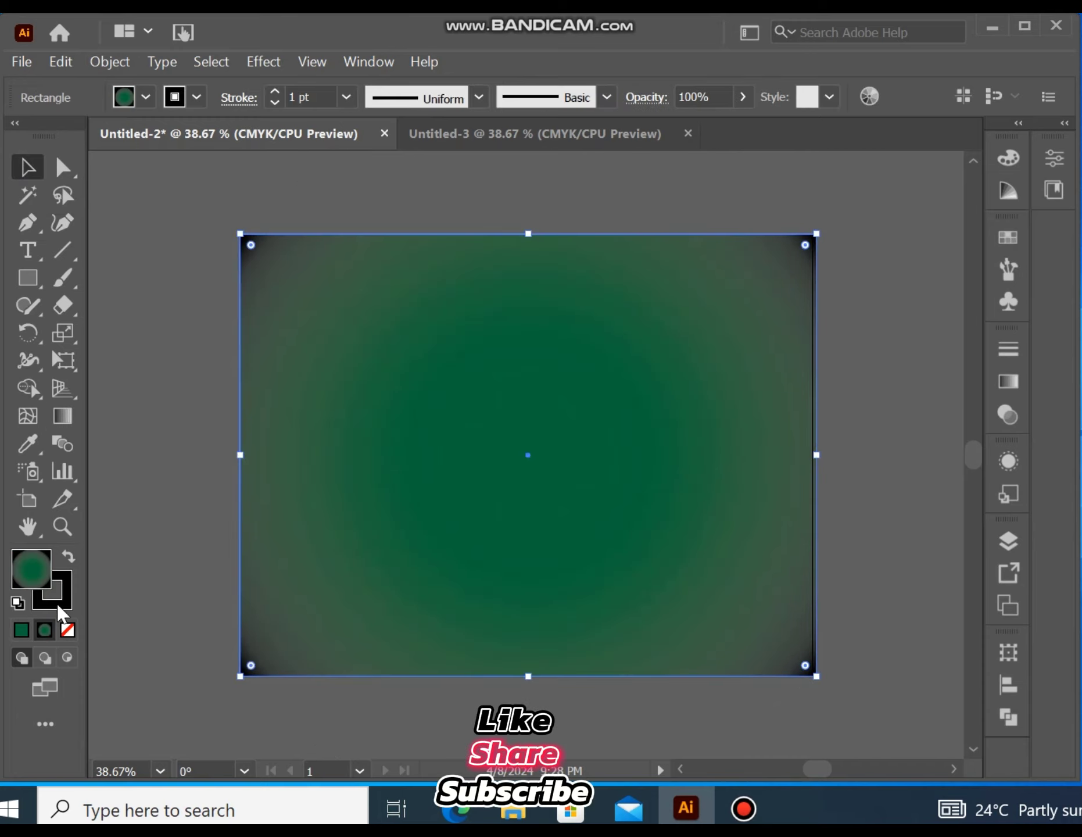
{"action": "left_click", "coordinate": [68, 628]}
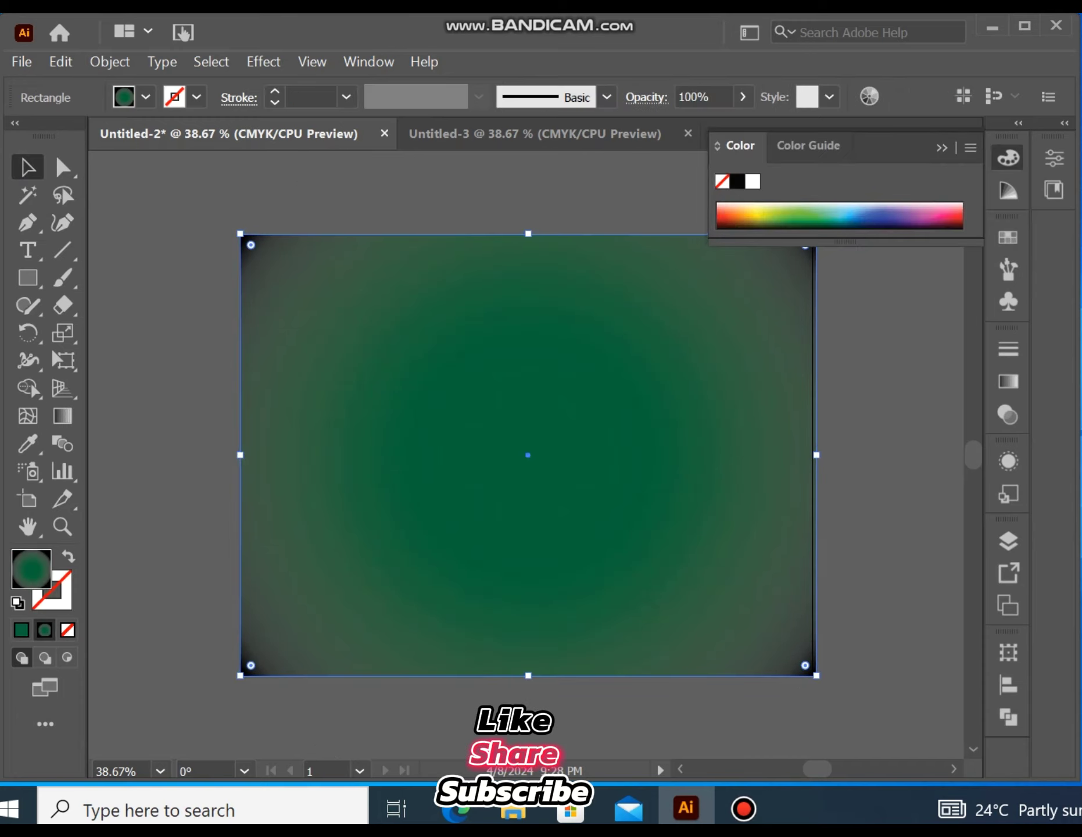
{"action": "left_click", "coordinate": [981, 255]}
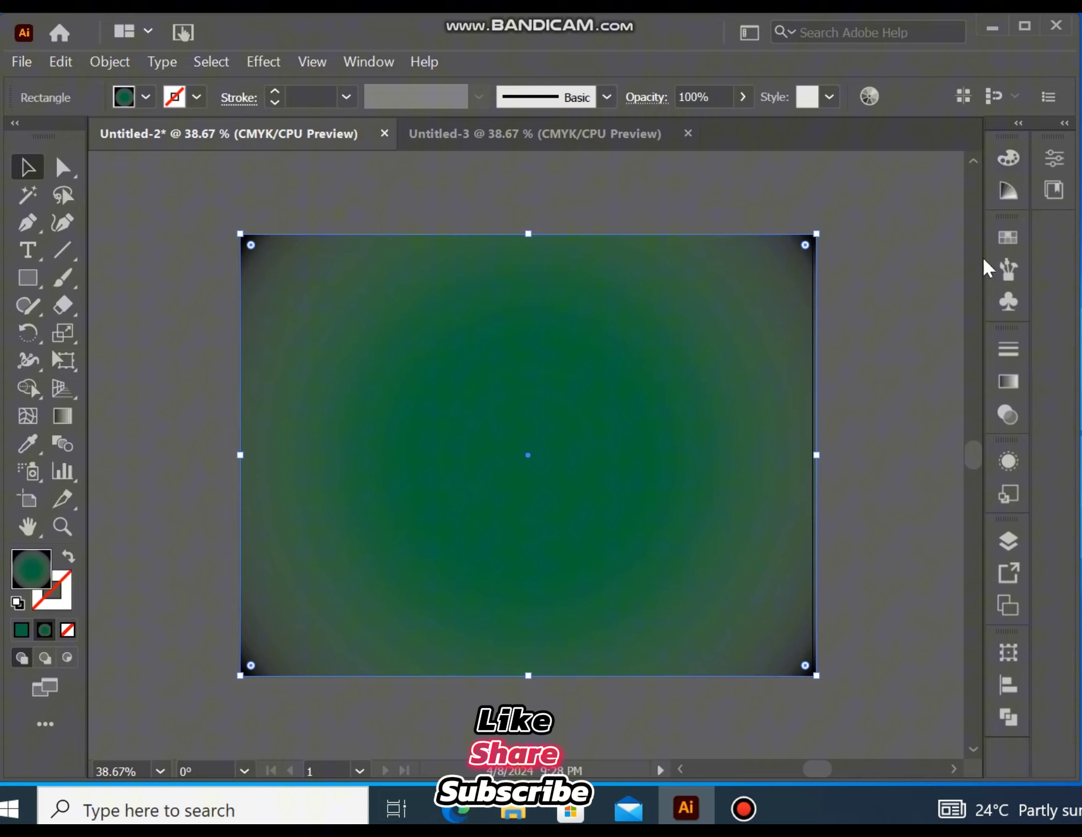
Add a new layer above the background and hide the green background Layer 1
{"action": "left_click", "coordinate": [1009, 541]}
{"action": "left_click", "coordinate": [724, 565], "text": "ctrl"}
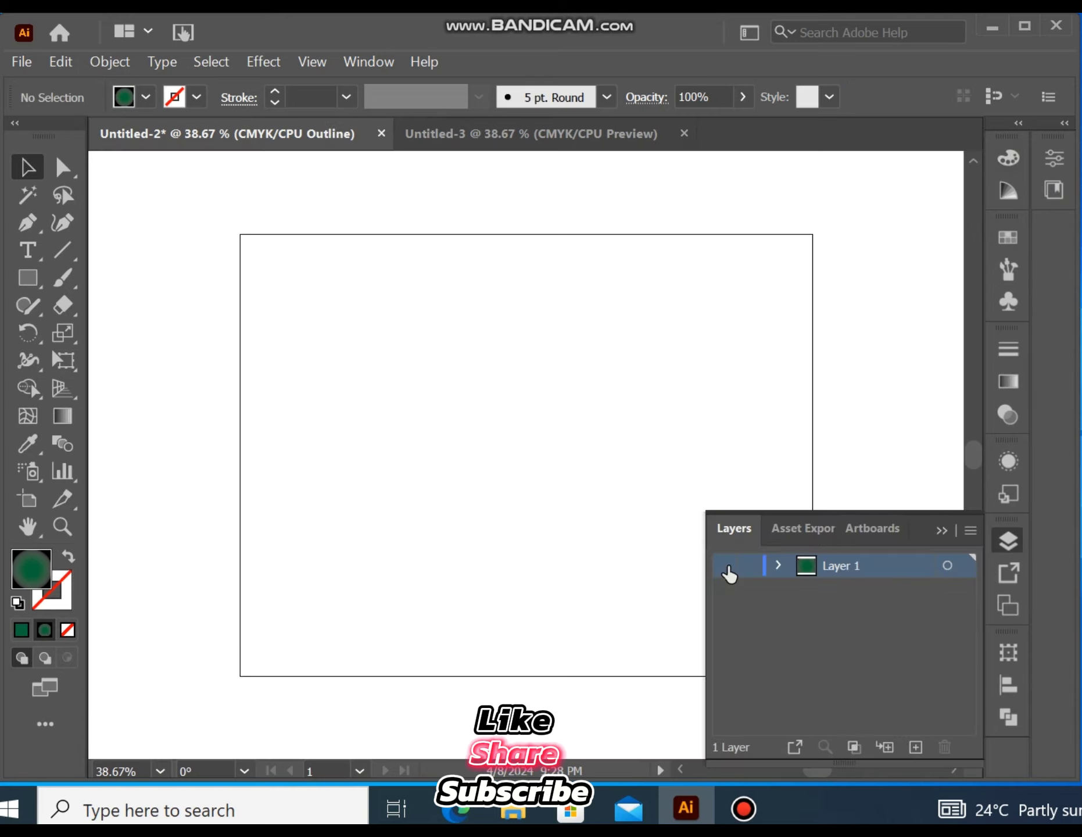
{"action": "left_click", "coordinate": [723, 566], "text": "ctrl"}
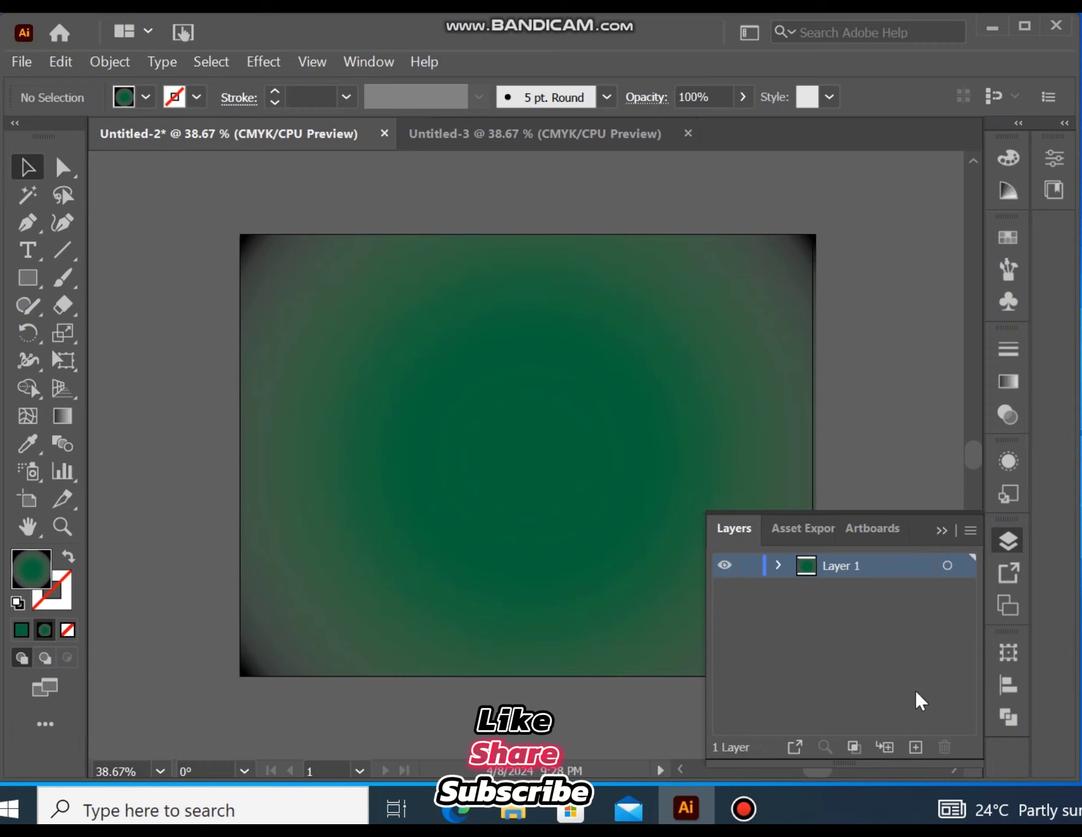
{"action": "left_click", "coordinate": [915, 747]}
{"action": "left_click", "coordinate": [724, 589]}
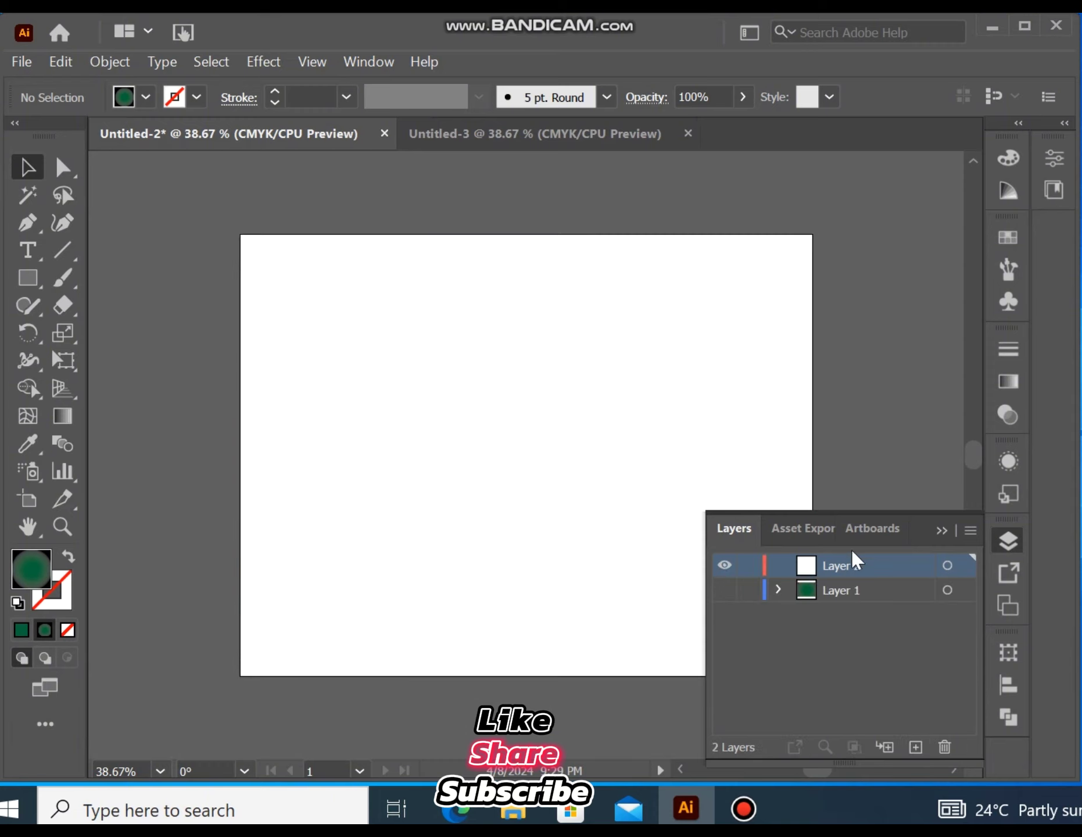
{"action": "left_click", "coordinate": [942, 530]}
{"action": "right_click", "coordinate": [27, 278]}
Draw a circle with no fill and a green outline, Alt-drag a copy rightward, and select both
{"action": "left_click", "coordinate": [118, 340]}
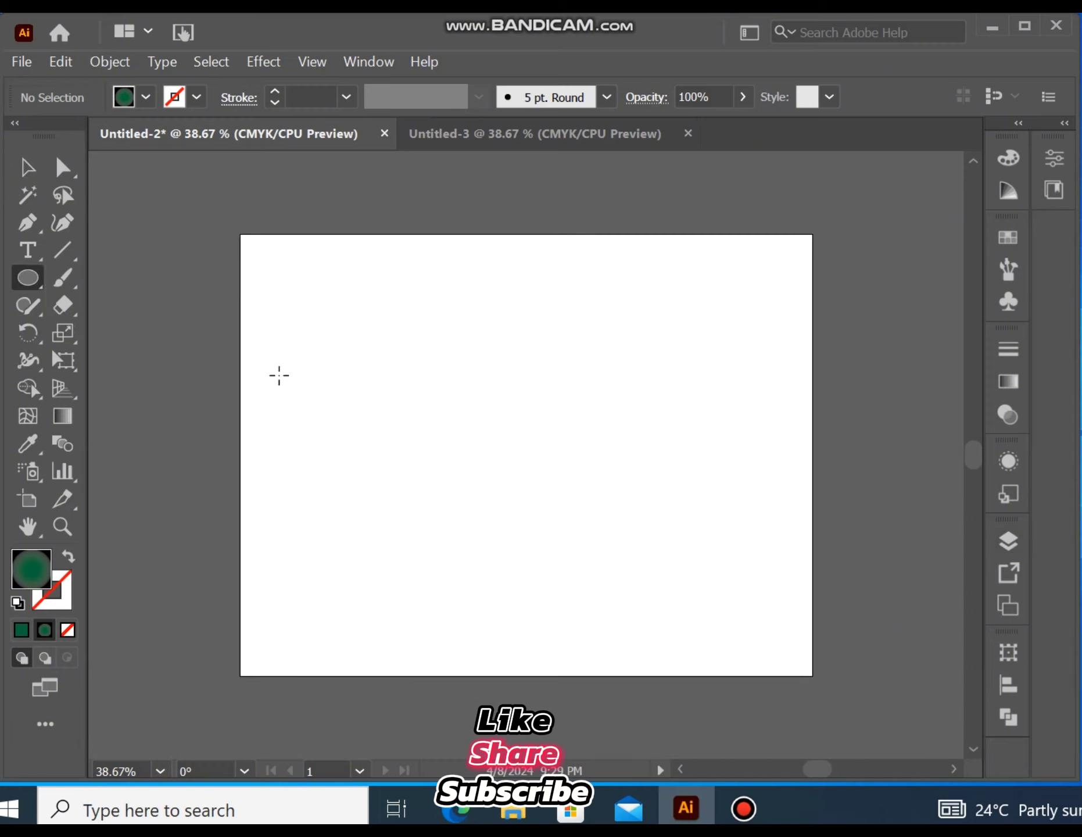
{"action": "left_click_drag", "start_coordinate": [373, 394], "coordinate": [478, 470]}
{"action": "left_click", "coordinate": [66, 629]}
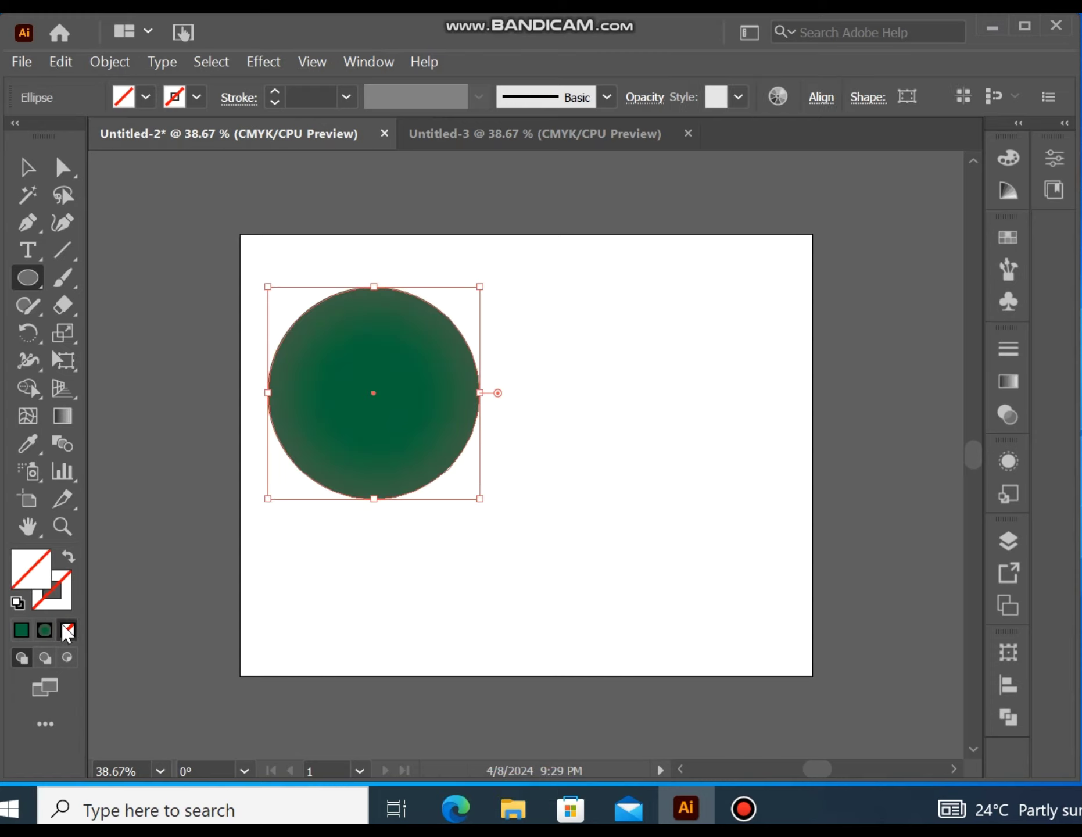
{"action": "left_click", "coordinate": [62, 612]}
{"action": "left_click", "coordinate": [21, 630]}
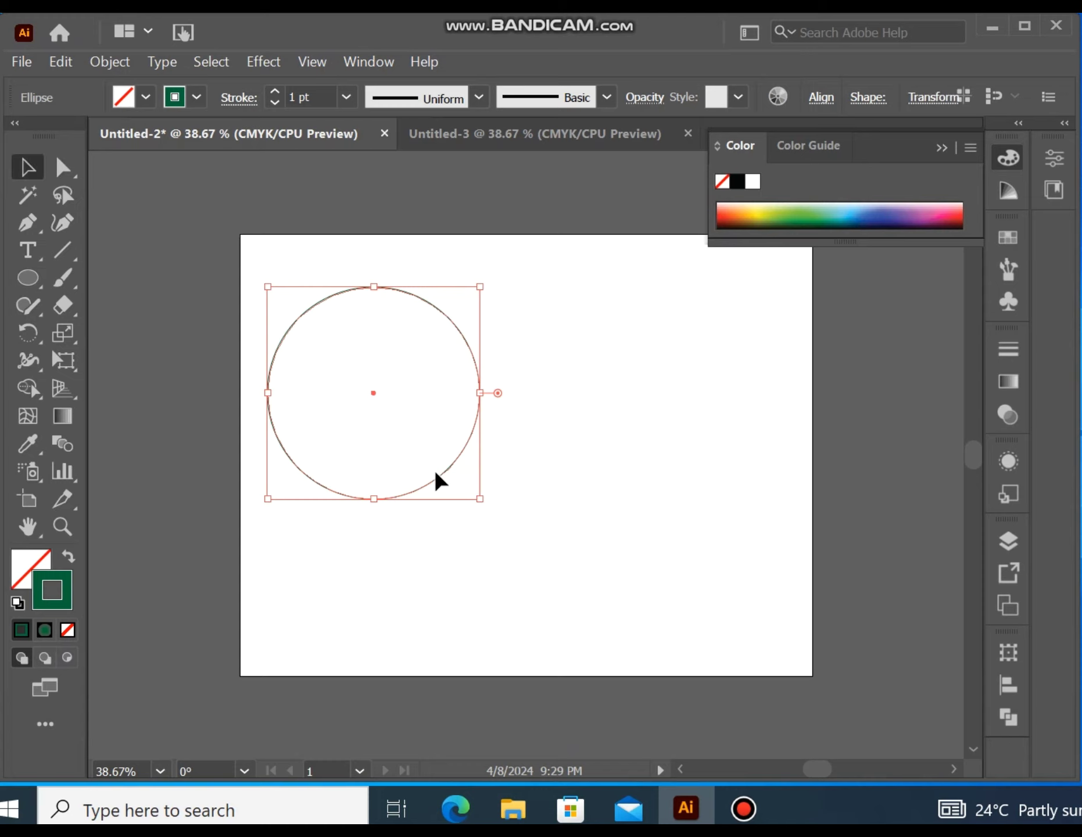
{"action": "mouse_move", "coordinate": [436, 479]}
{"action": "left_mouse_down"}
{"action": "mouse_move", "coordinate": [500, 501]}
{"action": "mouse_move", "coordinate": [490, 492]}
{"action": "mouse_move", "coordinate": [531, 491]}
{"action": "left_mouse_up"}
{"action": "left_click_drag", "start_coordinate": [484, 433], "coordinate": [485, 435]}
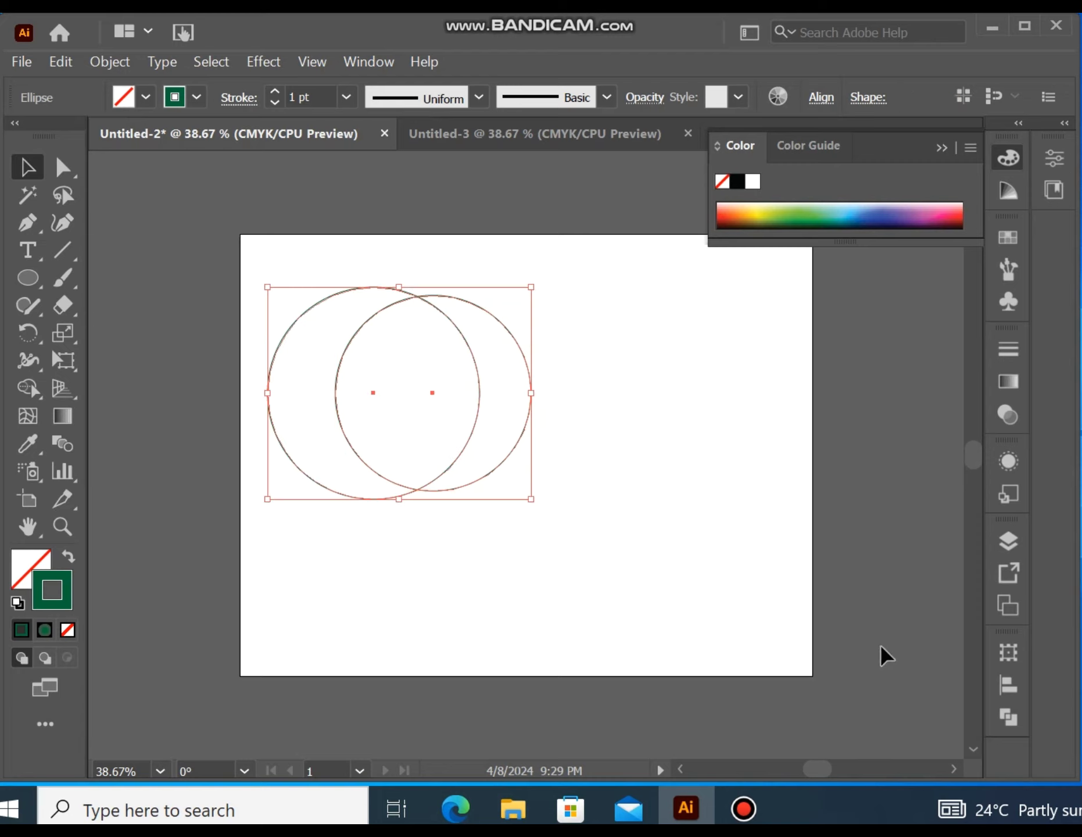
Apply Pathfinder Minus Front to form a crescent and move it toward the artboard centre
{"action": "left_click", "coordinate": [1003, 723]}
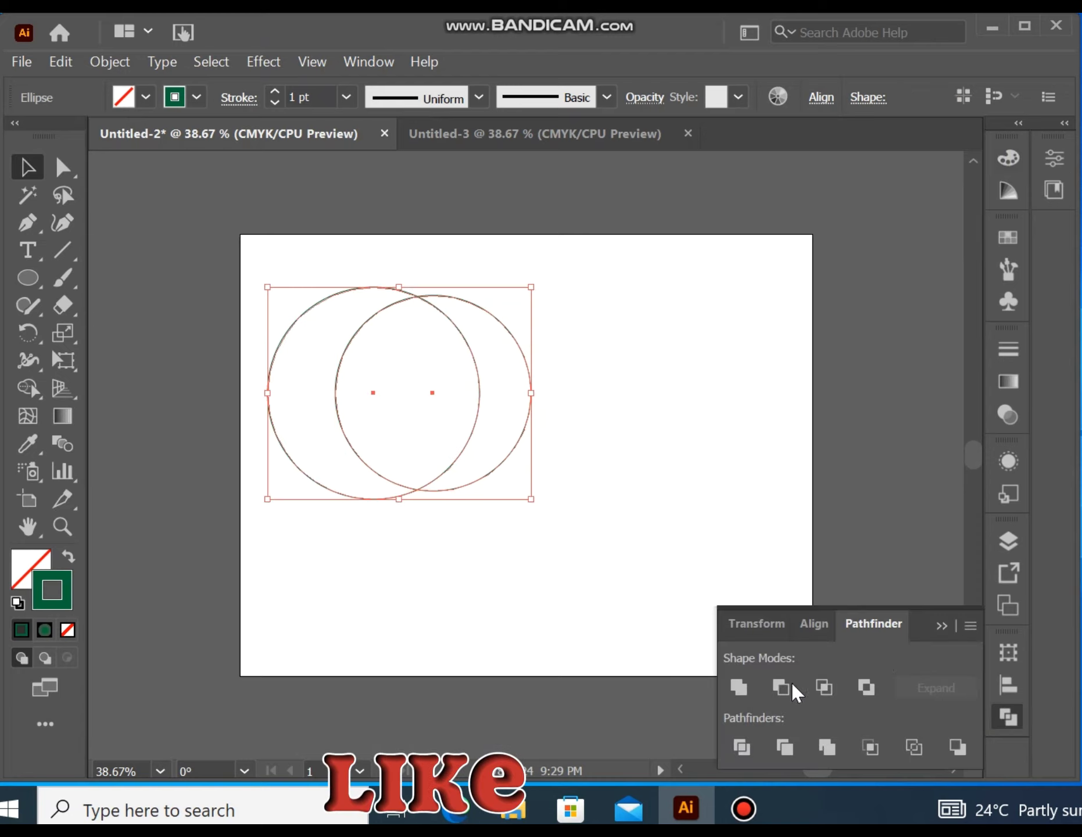
{"action": "left_click", "coordinate": [781, 686]}
{"action": "left_click", "coordinate": [940, 626]}
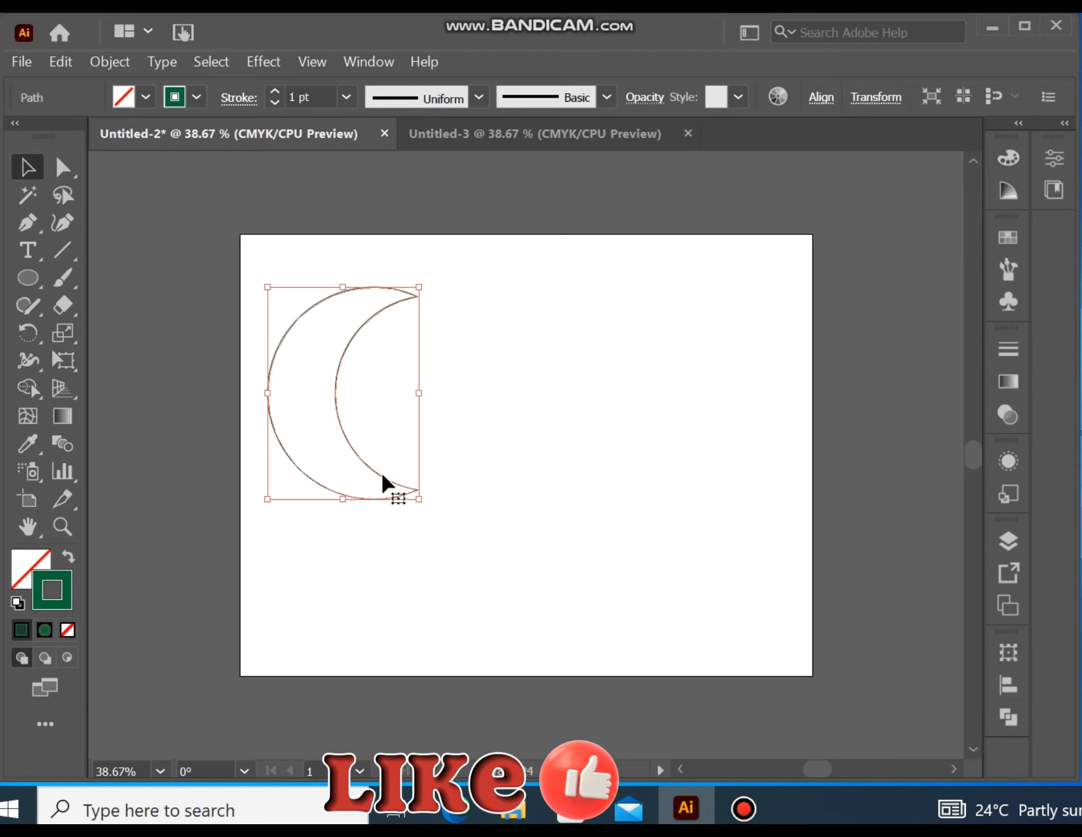
{"action": "left_click_drag", "start_coordinate": [398, 476], "coordinate": [510, 511]}
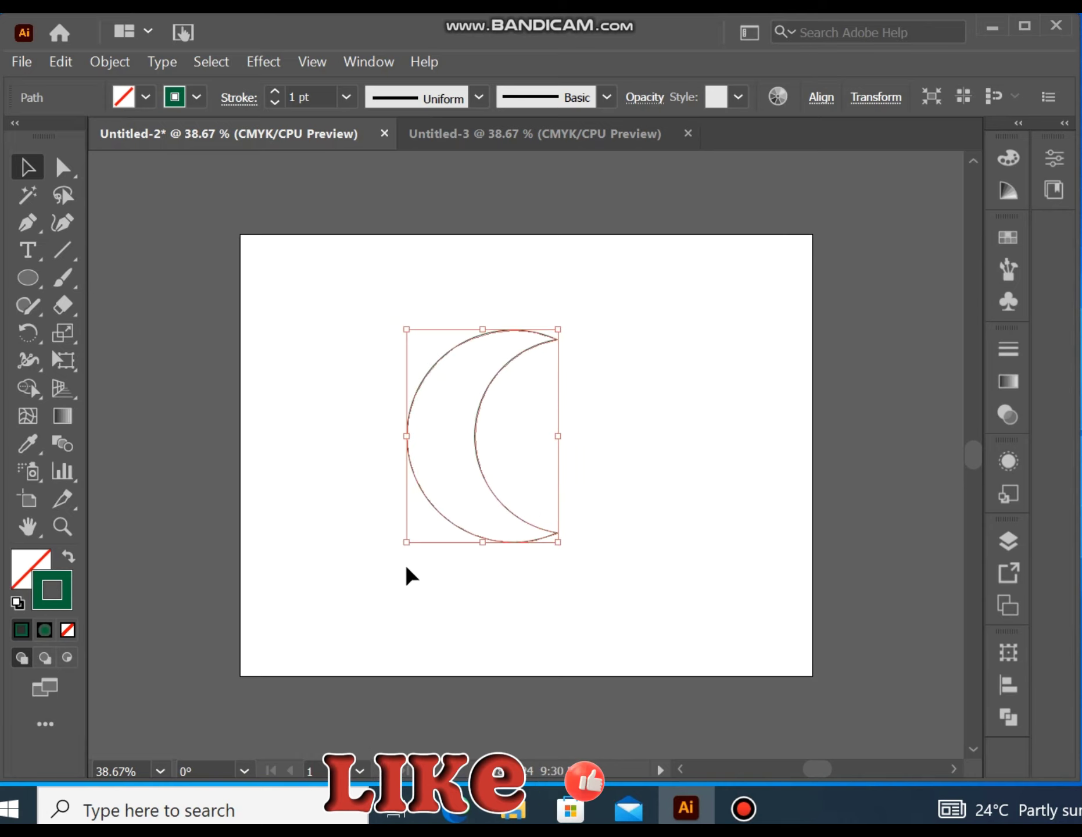
{"action": "left_click", "coordinate": [259, 466]}
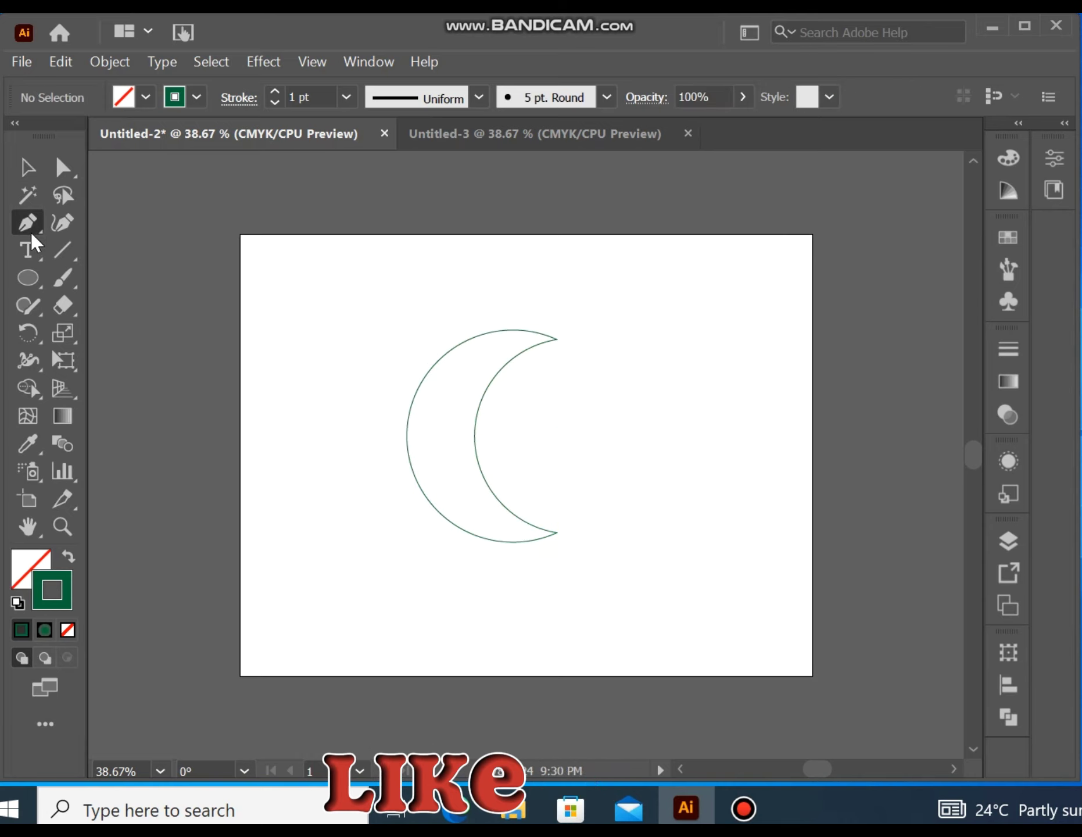
{"action": "left_click", "coordinate": [420, 490]}
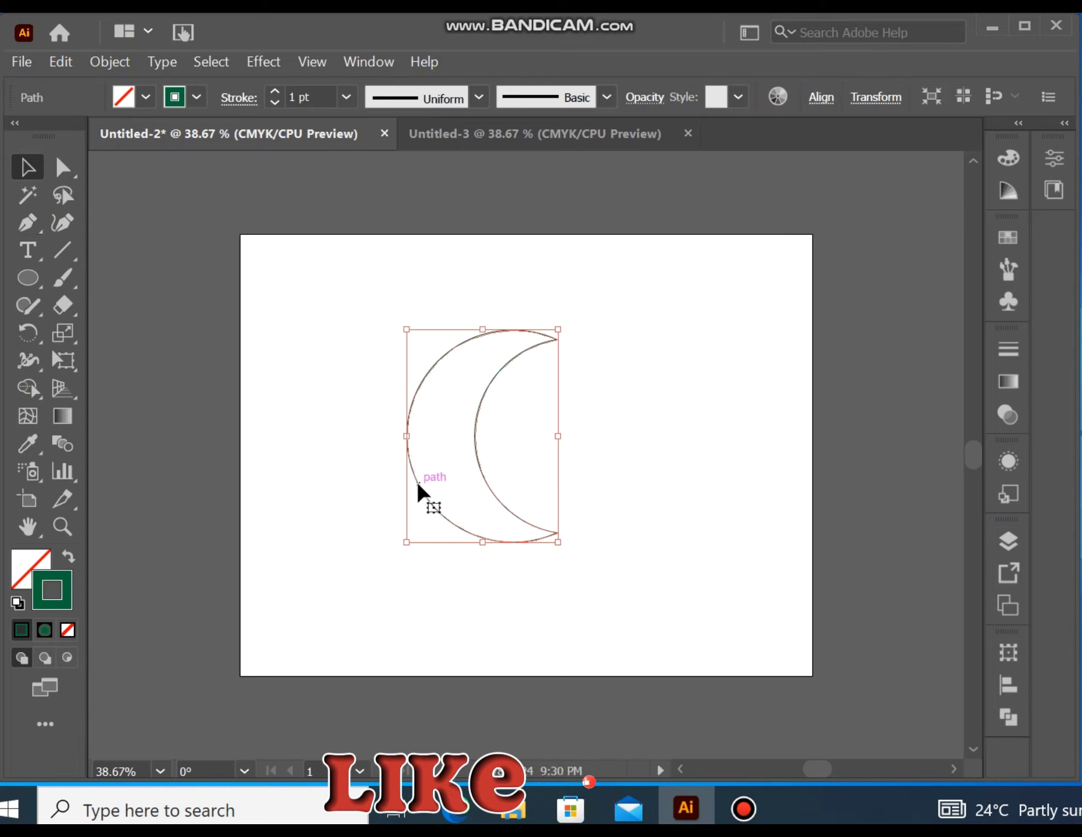
{"action": "left_click", "coordinate": [33, 231]}
Draw a line joining the crescent's two tips, bow it leftward into a curve, and show rulers
{"action": "left_click", "coordinate": [62, 252]}
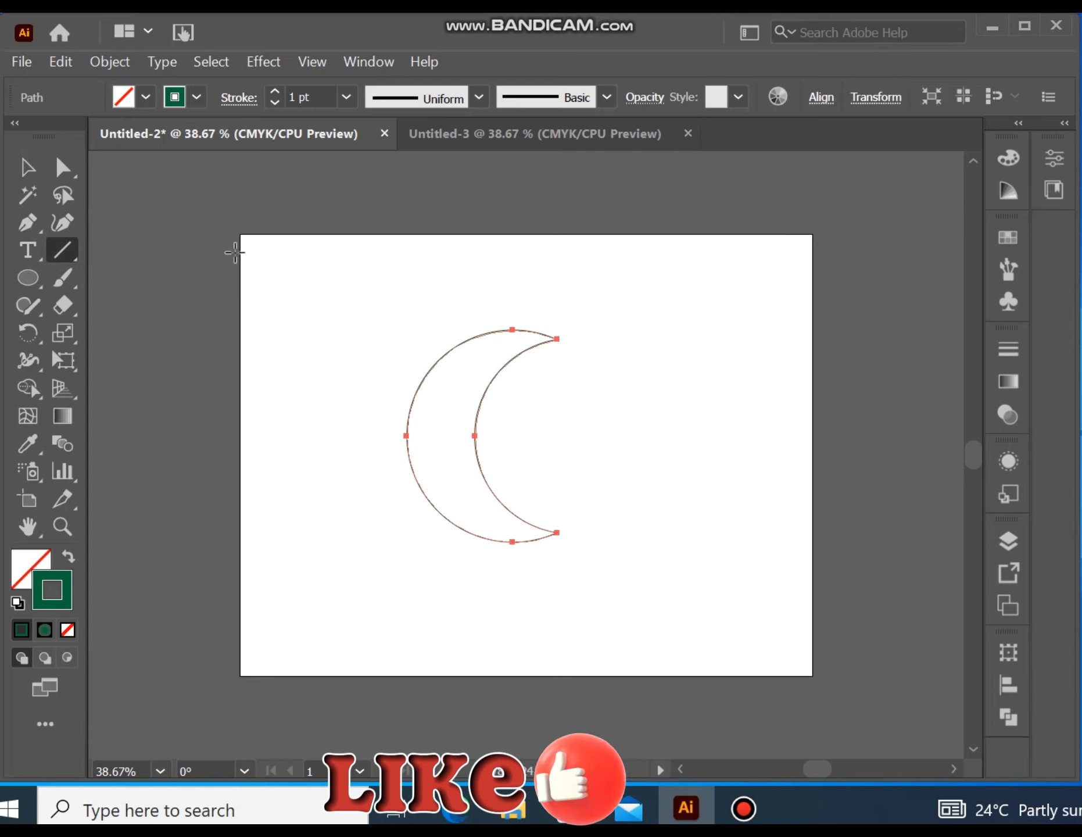
{"action": "left_click_drag", "start_coordinate": [558, 340], "coordinate": [550, 392]}
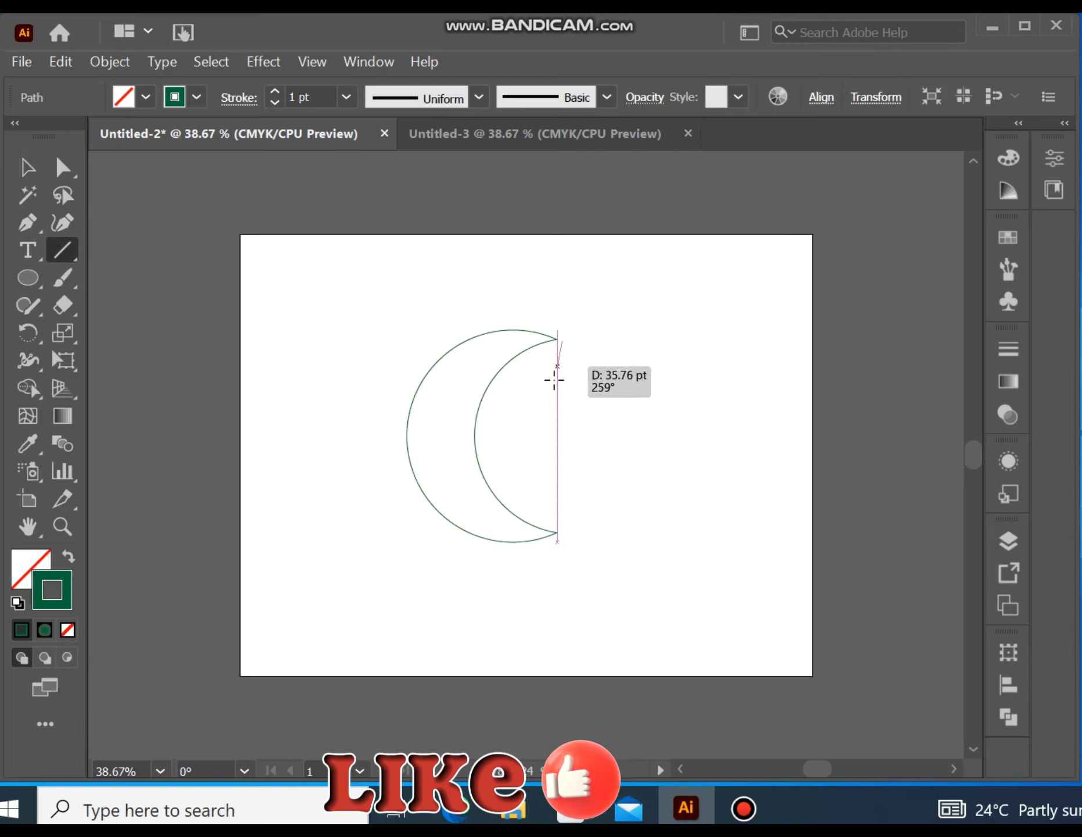
{"action": "key", "text": "ctrl+z"}
{"action": "left_click_drag", "start_coordinate": [556, 340], "coordinate": [557, 533]}
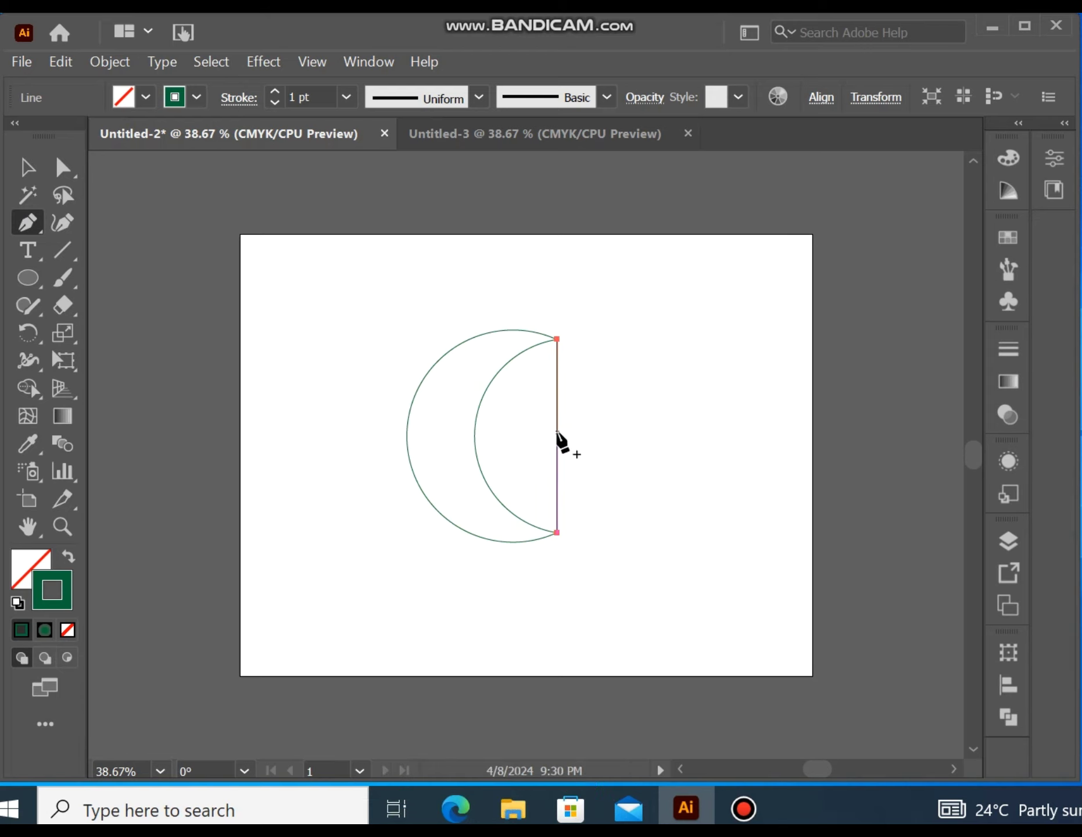
{"action": "left_click_drag", "start_coordinate": [461, 440], "coordinate": [449, 442]}
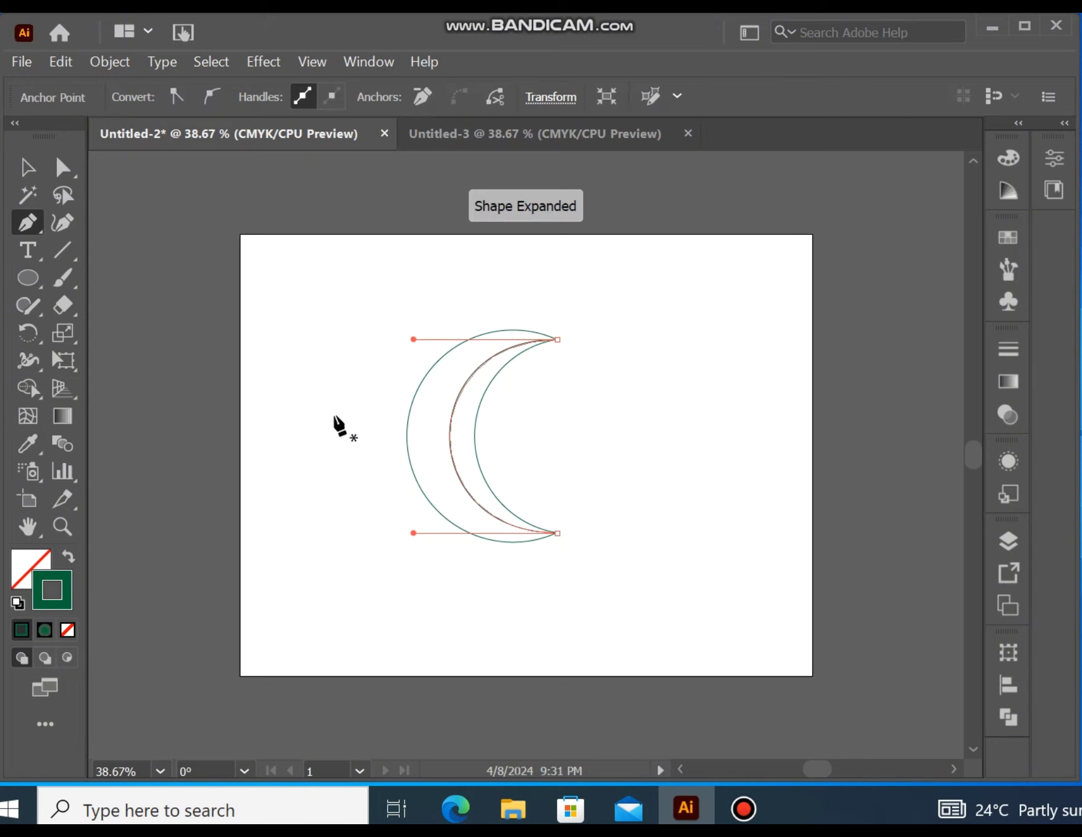
{"action": "key", "text": "ctrl+r"}
Drag guides from the rulers to the crescent's top, bottom and left edge
{"action": "left_click", "coordinate": [28, 167]}
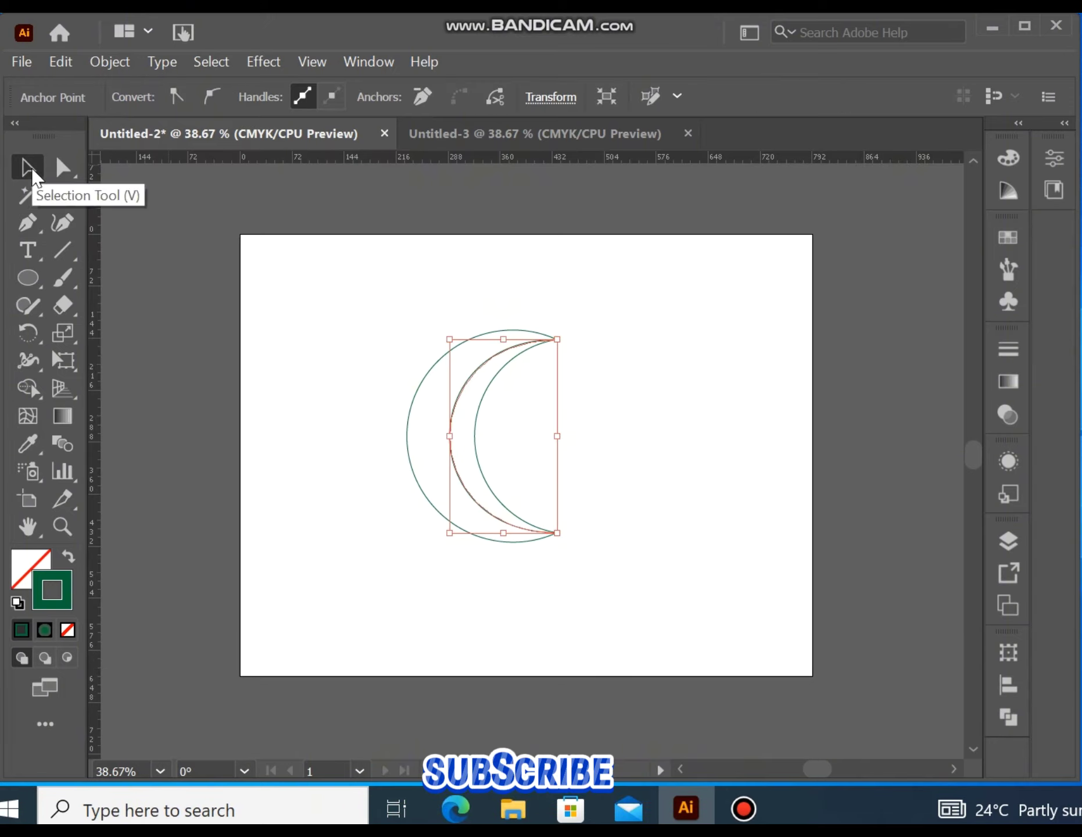
{"action": "left_click_drag", "start_coordinate": [489, 168], "coordinate": [498, 331]}
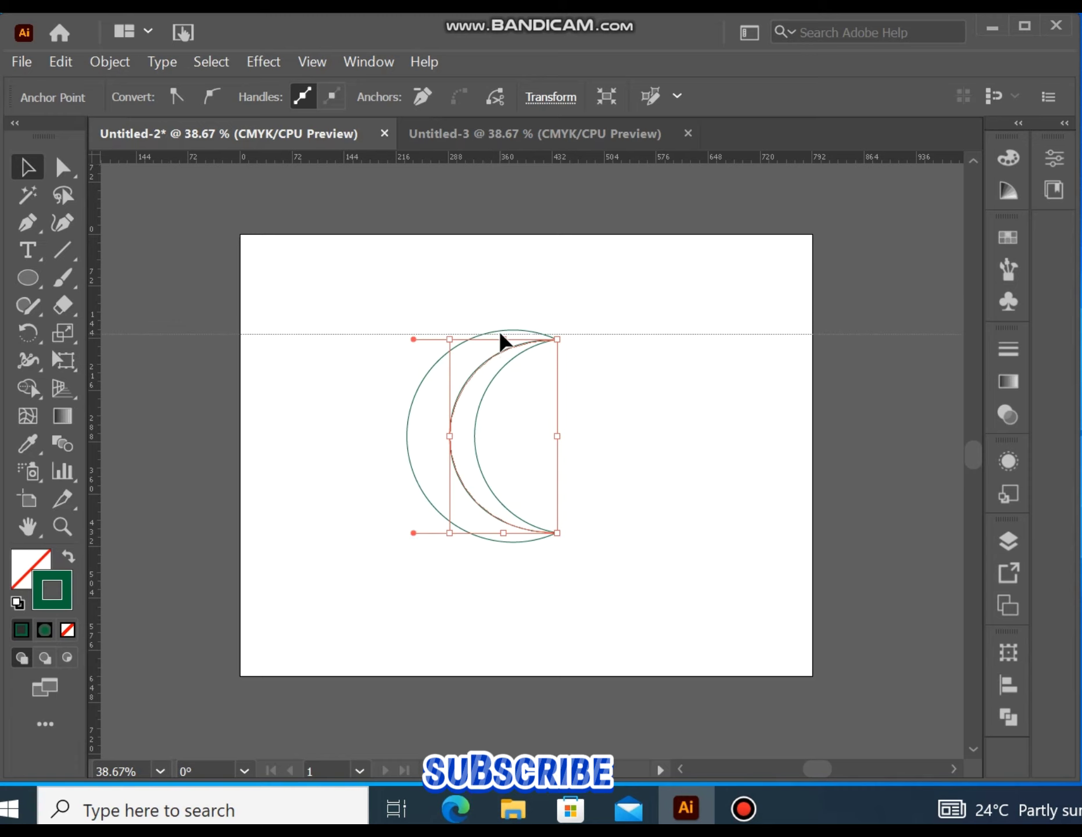
{"action": "left_click_drag", "start_coordinate": [363, 156], "coordinate": [433, 543]}
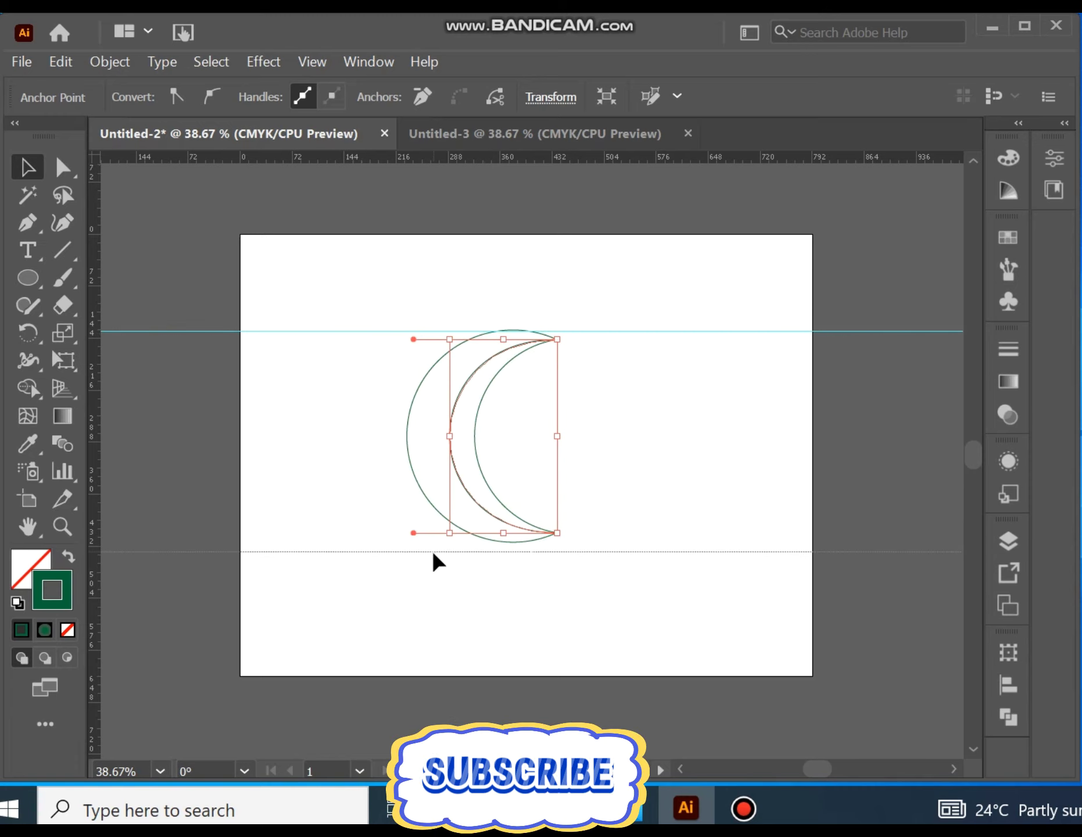
{"action": "left_click_drag", "start_coordinate": [95, 443], "coordinate": [406, 508]}
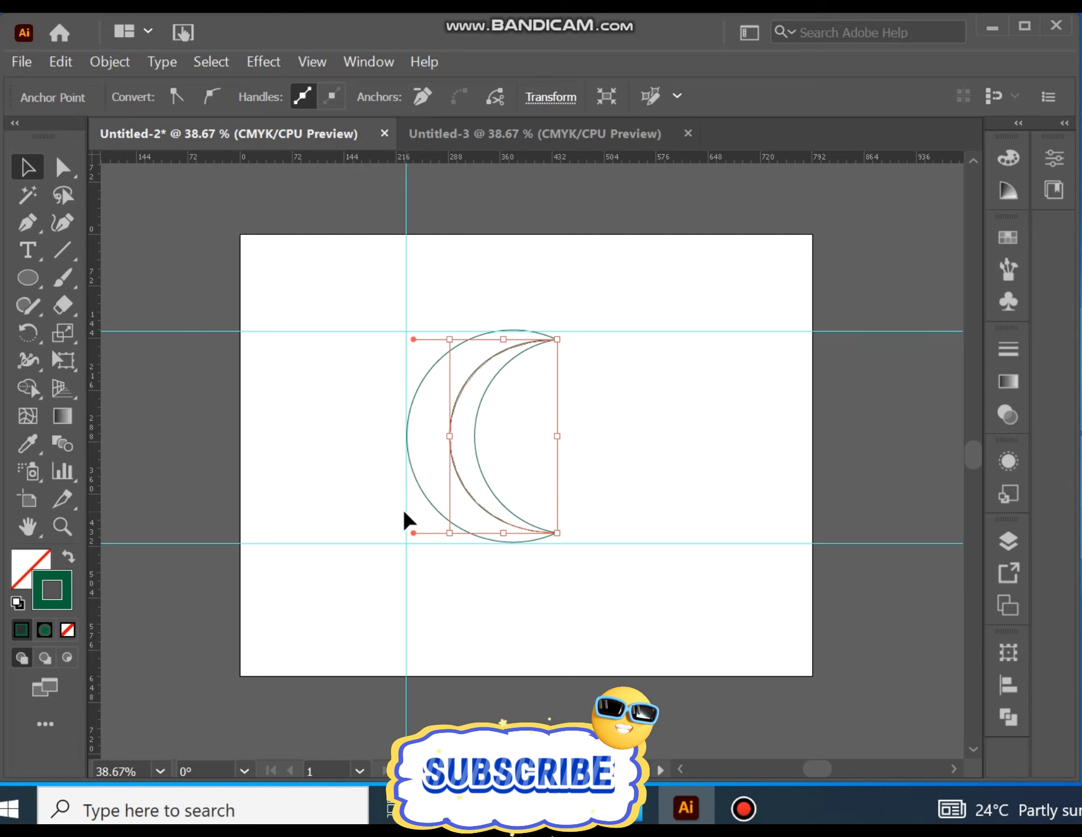
{"action": "left_click", "coordinate": [63, 168]}
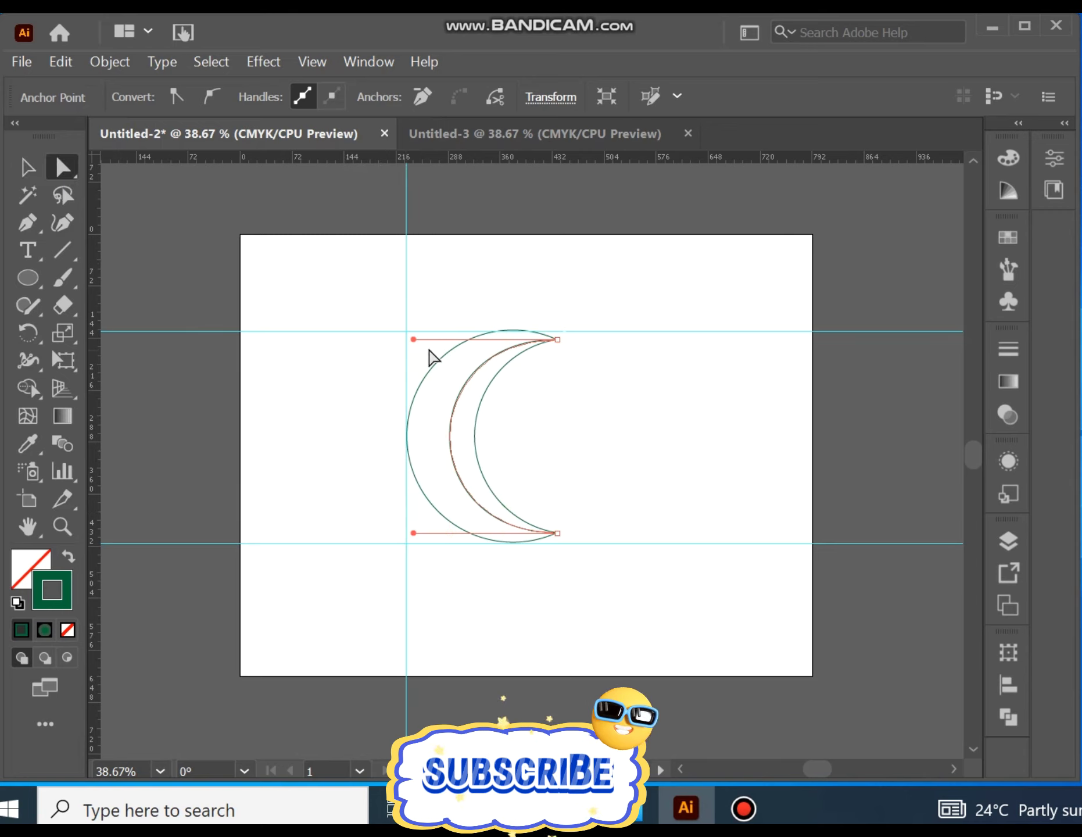
Drag the inner arc's top and bottom handles outward so the curve bows evenly
{"action": "left_click_drag", "start_coordinate": [413, 339], "coordinate": [405, 323]}
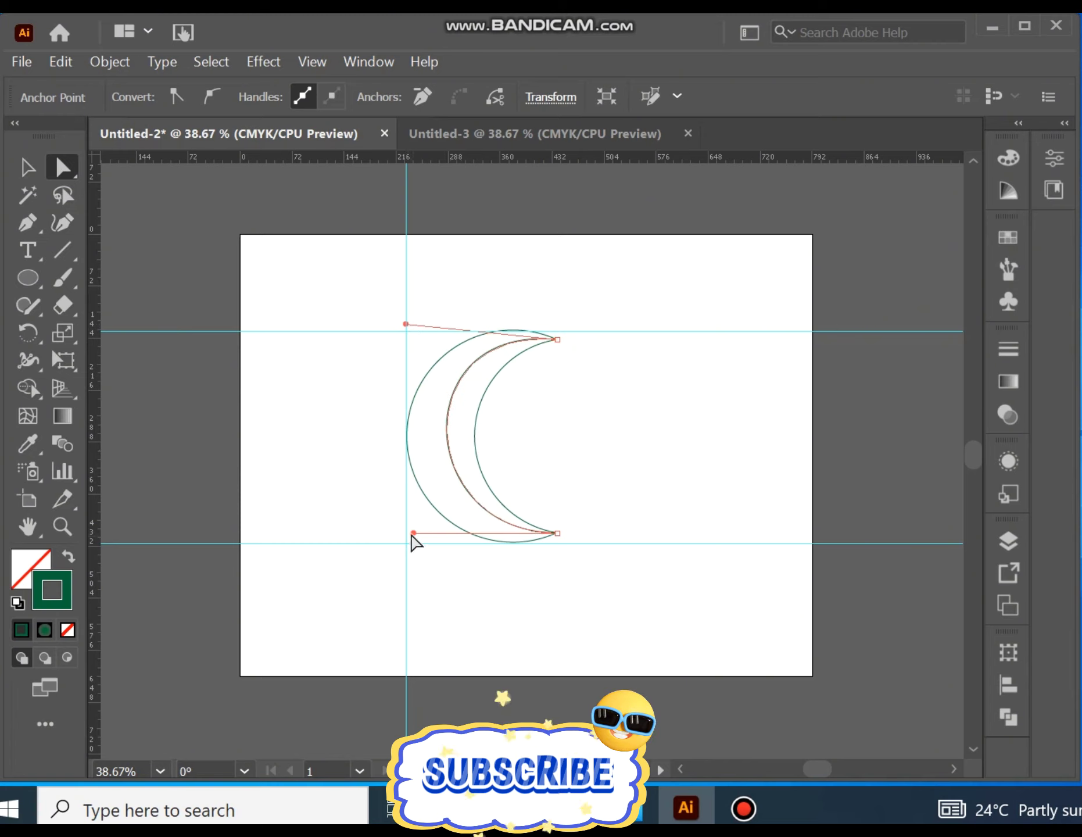
{"action": "left_click_drag", "start_coordinate": [412, 532], "coordinate": [406, 549]}
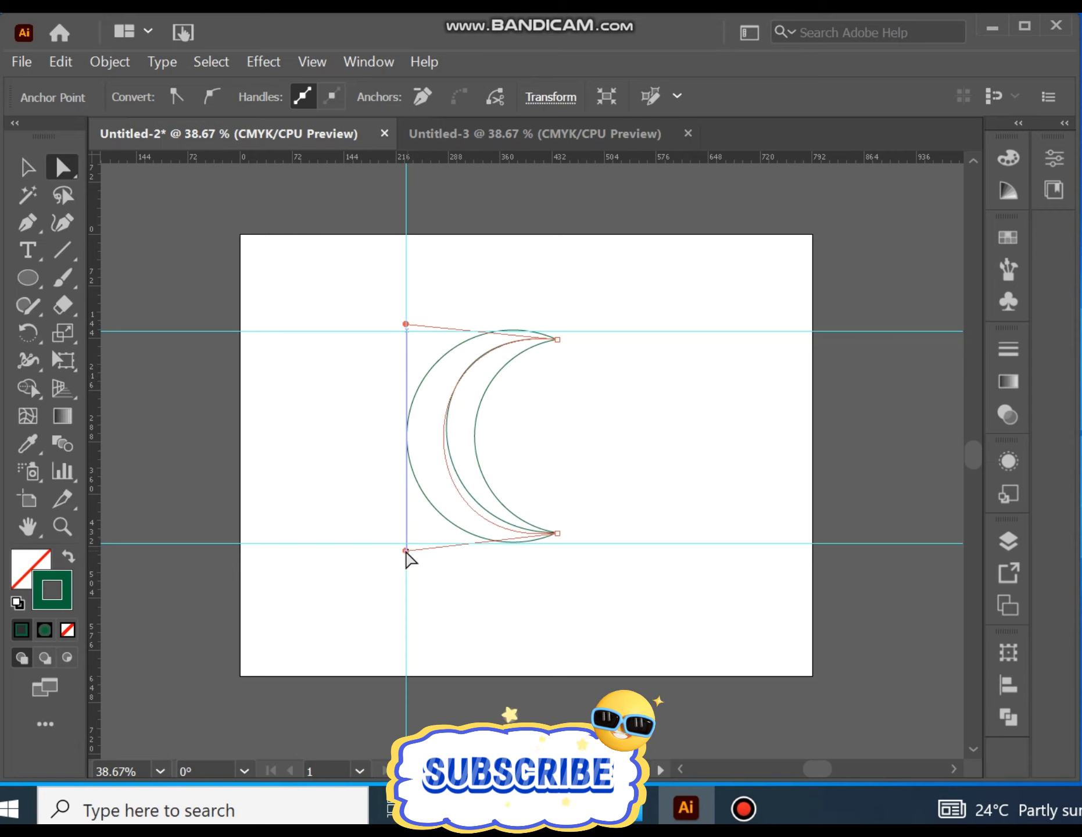
{"action": "right_click", "coordinate": [204, 512]}
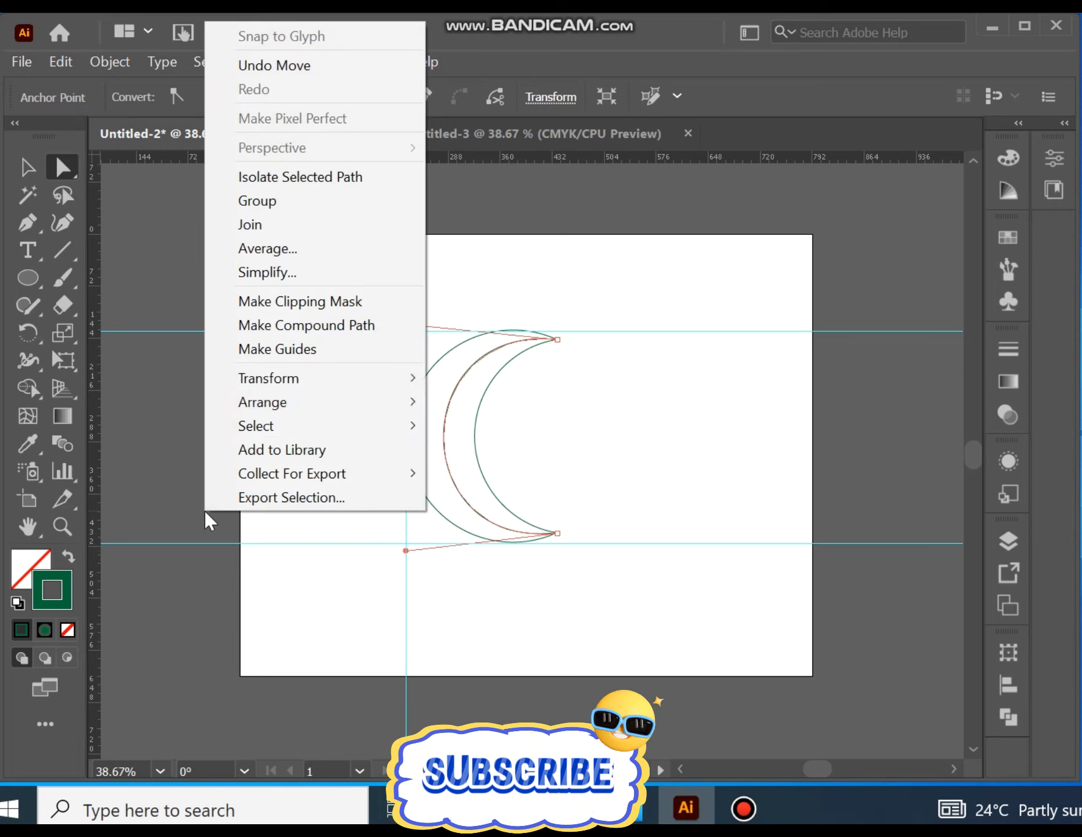
{"action": "left_click", "coordinate": [169, 429]}
Hide the guides and select all the overlapping crescent paths
{"action": "right_click", "coordinate": [165, 419]}
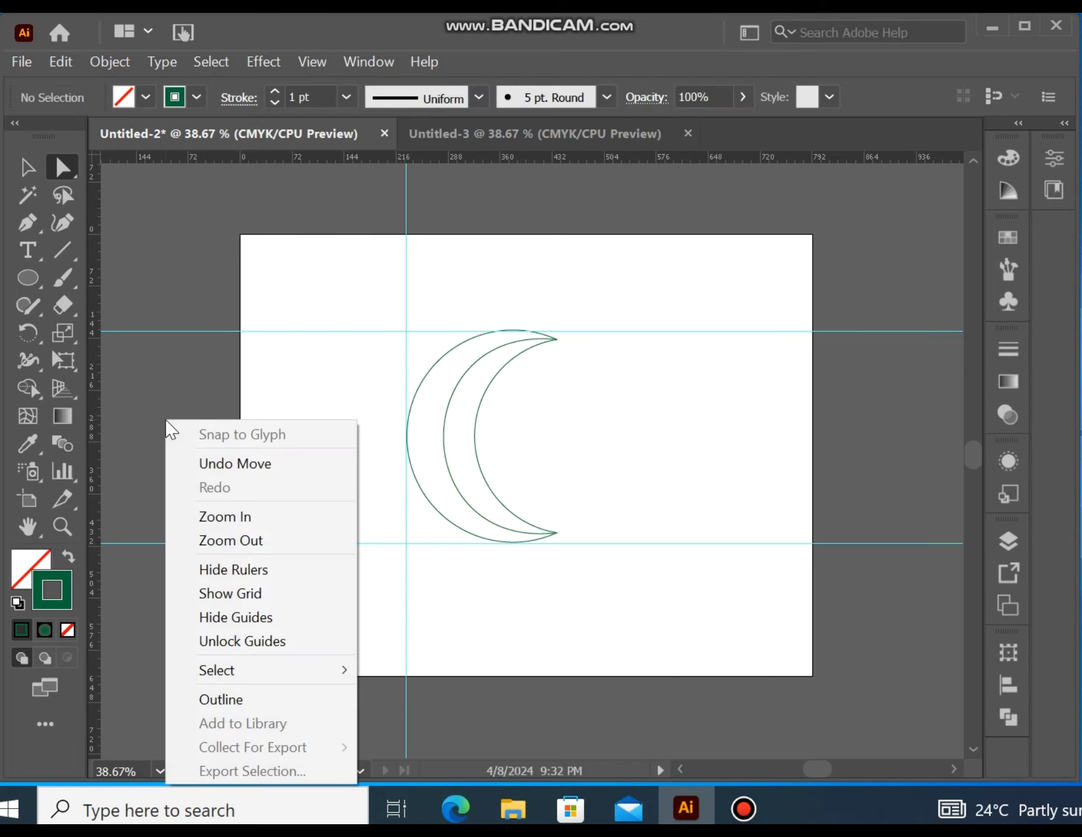
{"action": "left_click", "coordinate": [243, 604]}
{"action": "mouse_move", "coordinate": [376, 302]}
{"action": "left_mouse_down"}
{"action": "mouse_move", "coordinate": [650, 528]}
{"action": "mouse_move", "coordinate": [659, 550]}
{"action": "left_mouse_up"}
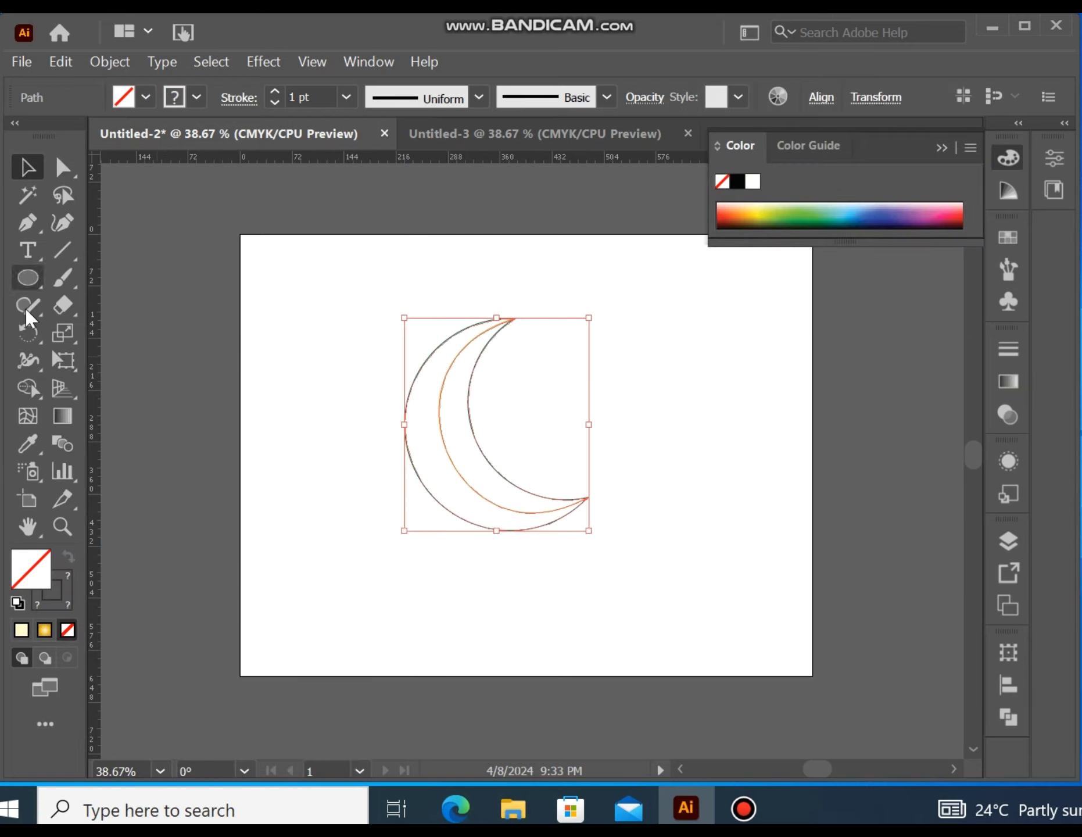
Split off the outer crescent region with Shape Builder, then select the middle crescent
{"action": "left_click", "coordinate": [27, 387]}
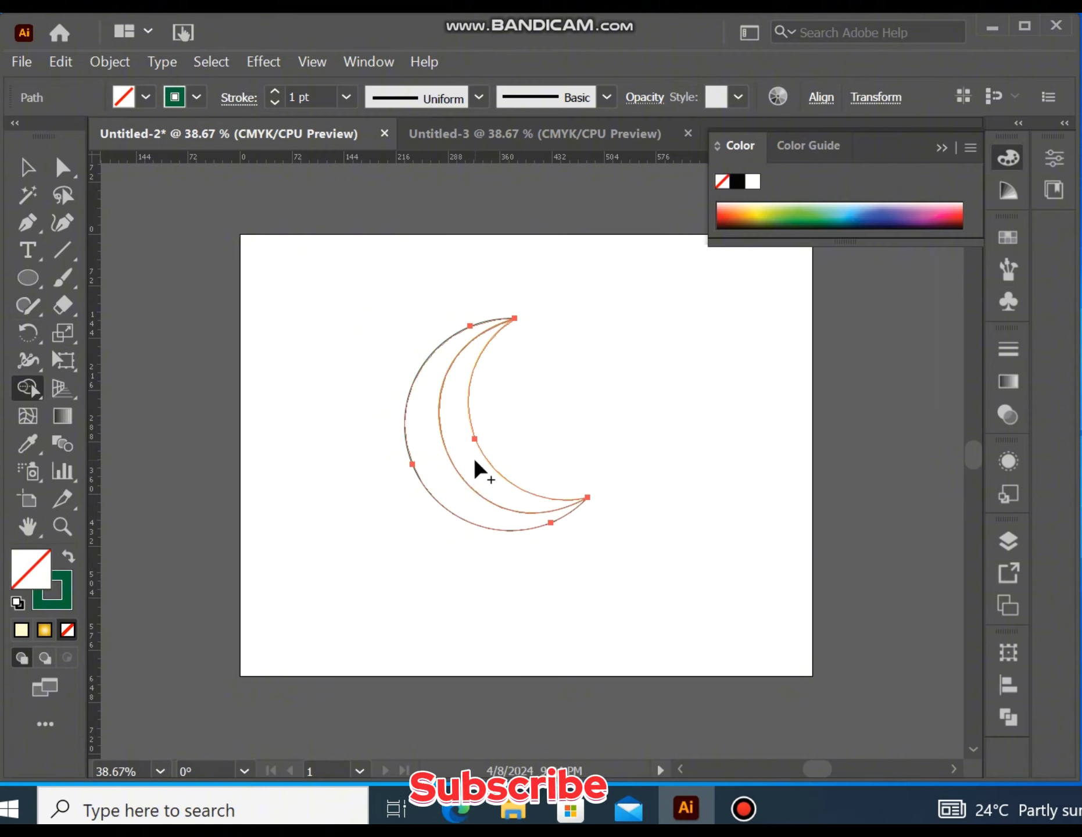
{"action": "left_click", "coordinate": [449, 483]}
{"action": "left_click", "coordinate": [27, 166]}
{"action": "key", "text": "ctrl+a"}
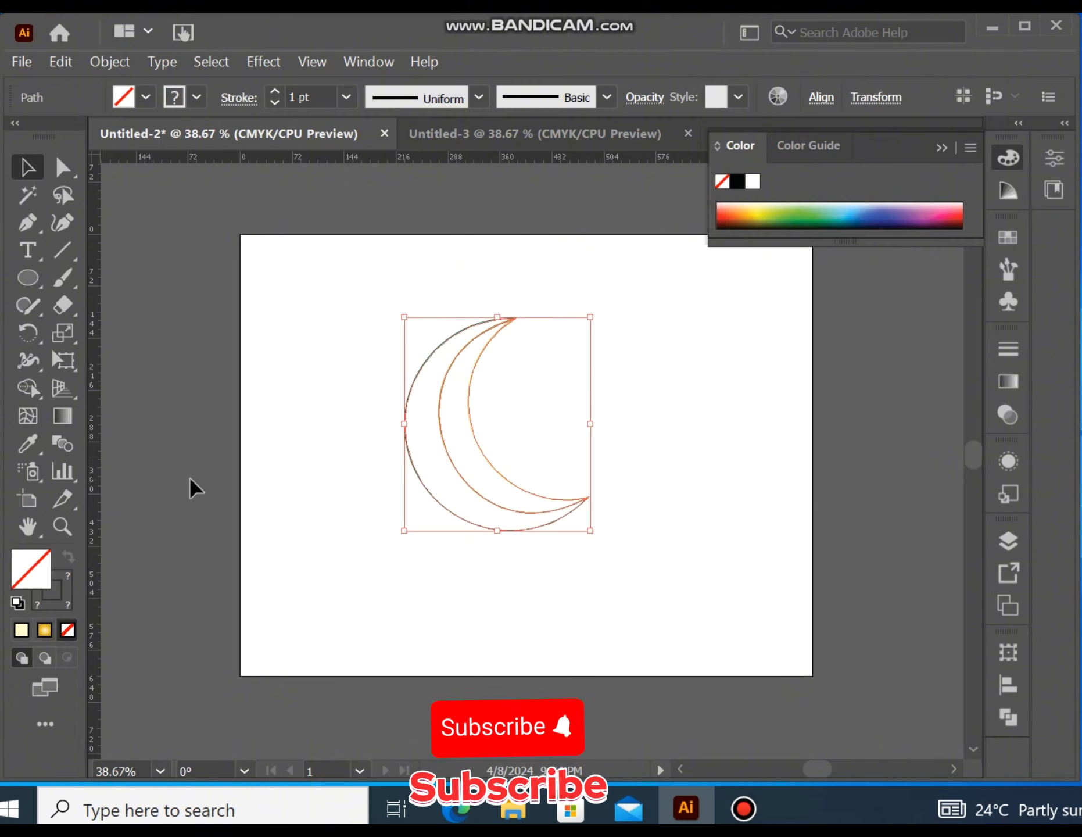
{"action": "left_click", "coordinate": [459, 475]}
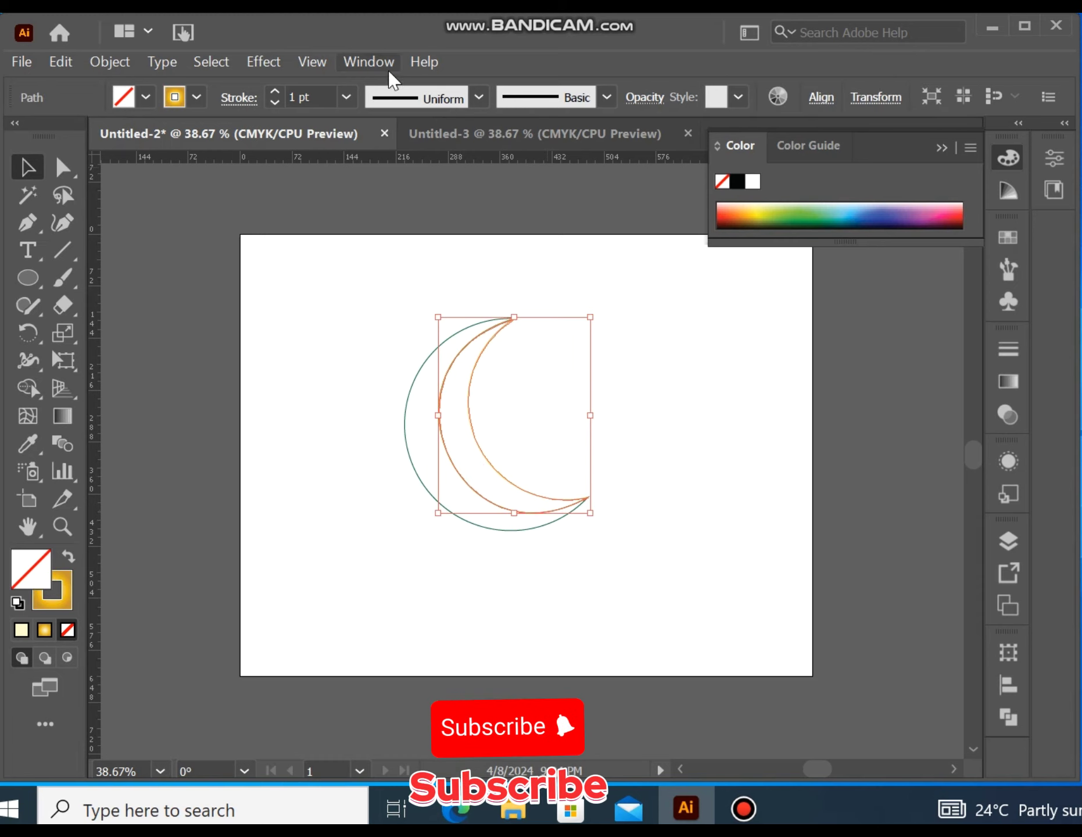
Fill the middle and outer crescents with gold gradients from the Metals swatch library
{"action": "left_click", "coordinate": [368, 62]}
{"action": "mouse_move", "coordinate": [625, 732]}
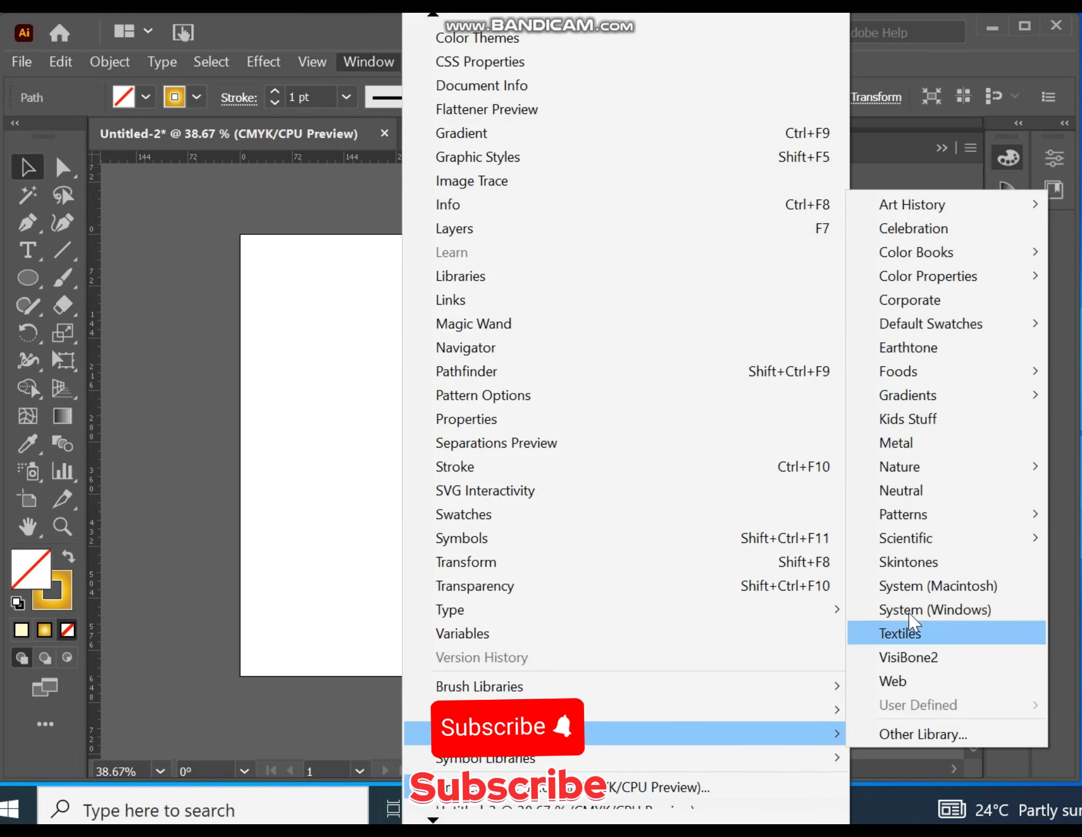
{"action": "mouse_move", "coordinate": [908, 394]}
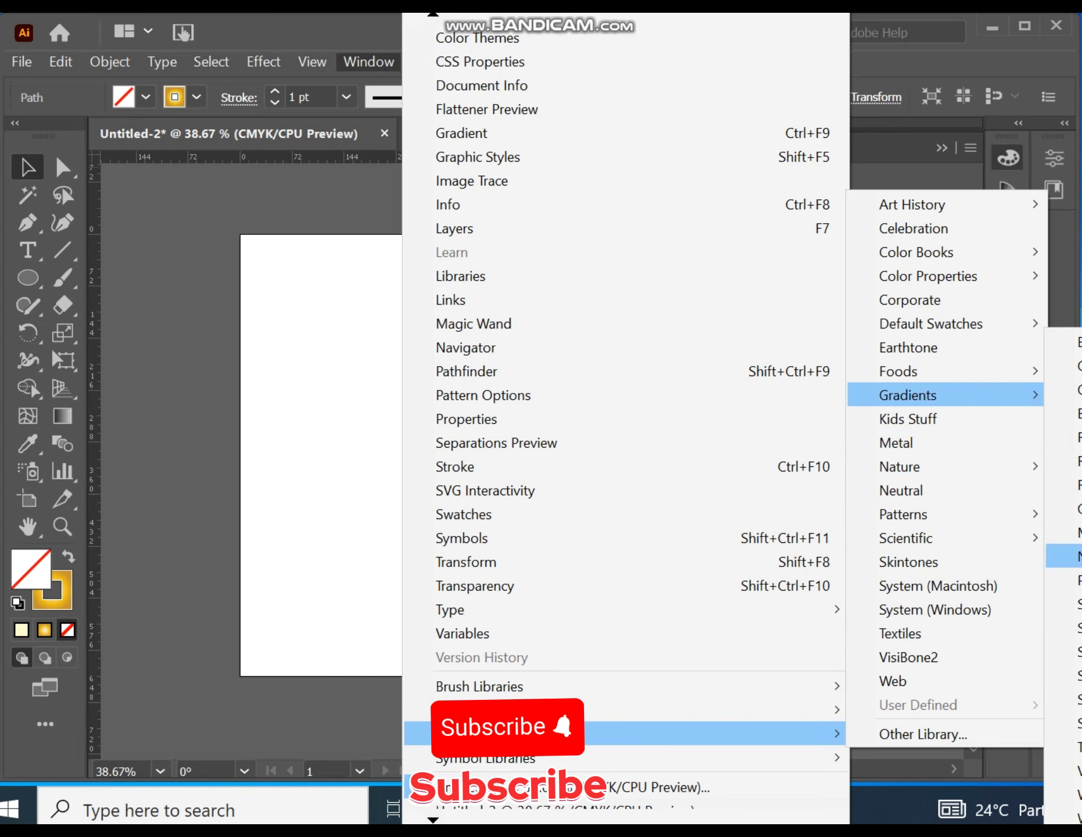
{"action": "left_click", "coordinate": [1069, 532]}
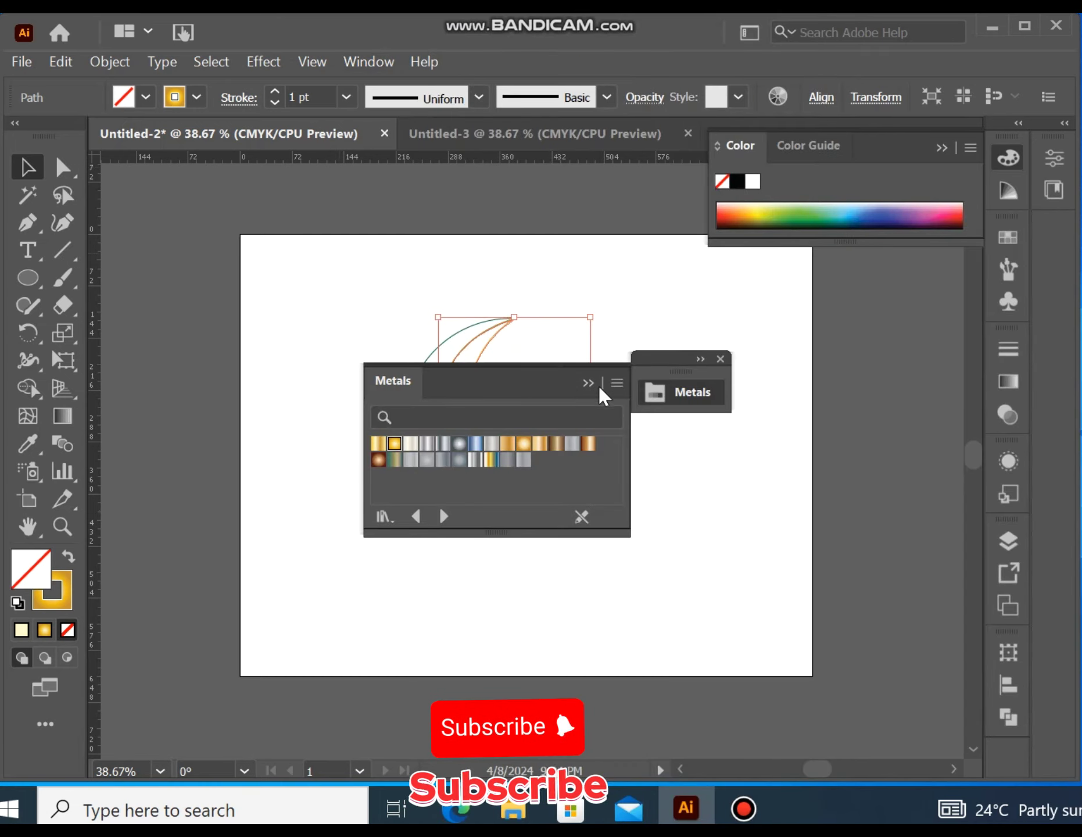
{"action": "mouse_move", "coordinate": [543, 374]}
{"action": "left_mouse_down"}
{"action": "mouse_move", "coordinate": [676, 398]}
{"action": "mouse_move", "coordinate": [812, 392]}
{"action": "left_mouse_up"}
{"action": "left_click", "coordinate": [663, 458]}
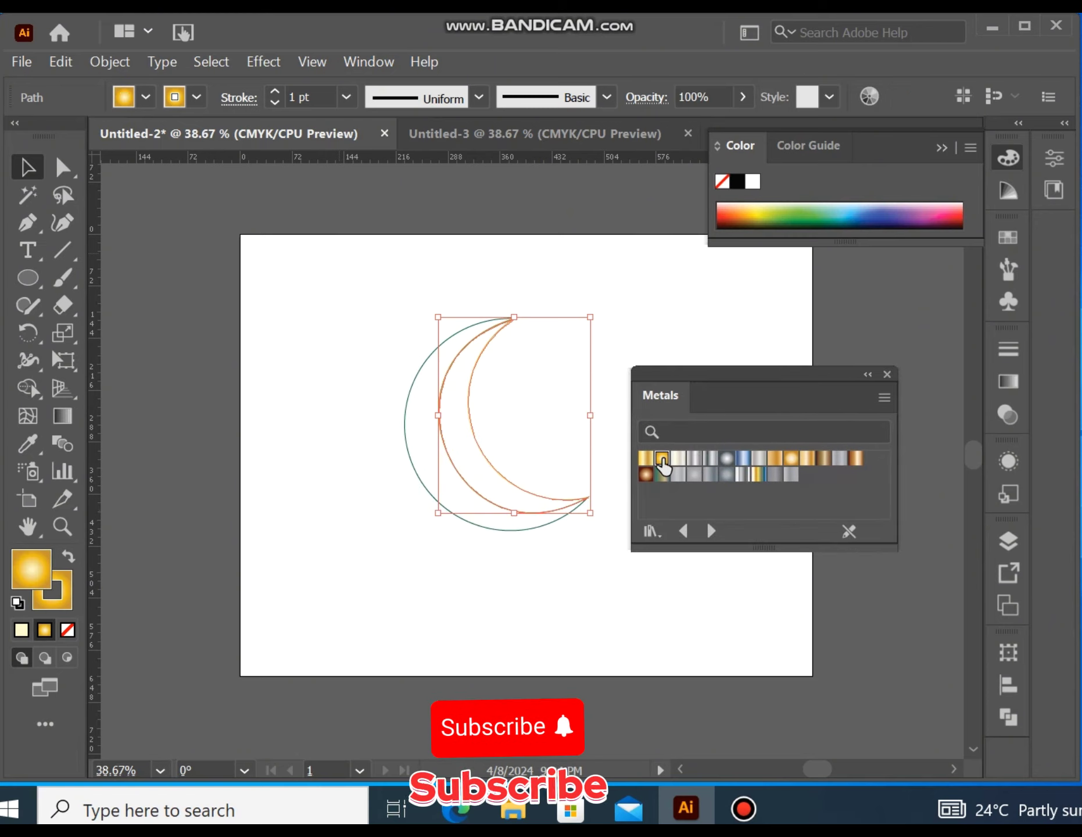
{"action": "left_click", "coordinate": [523, 543]}
{"action": "left_click", "coordinate": [645, 459]}
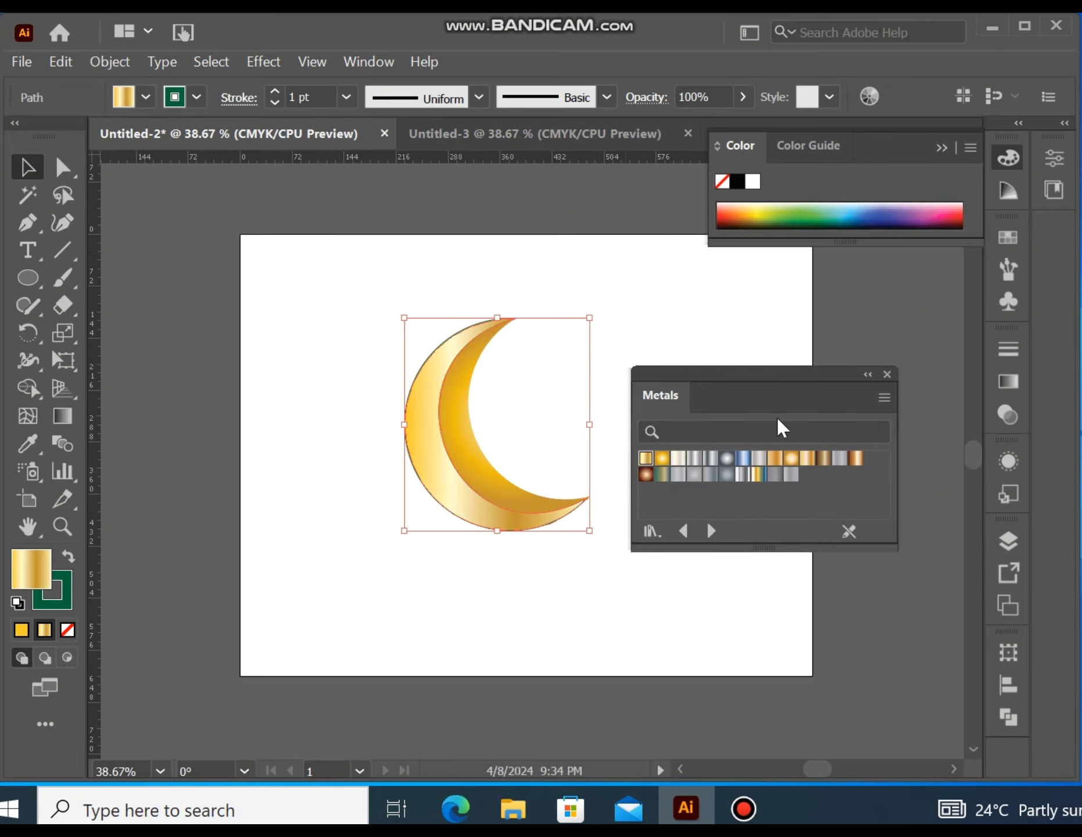
{"action": "left_click", "coordinate": [868, 374]}
{"action": "left_click", "coordinate": [715, 372]}
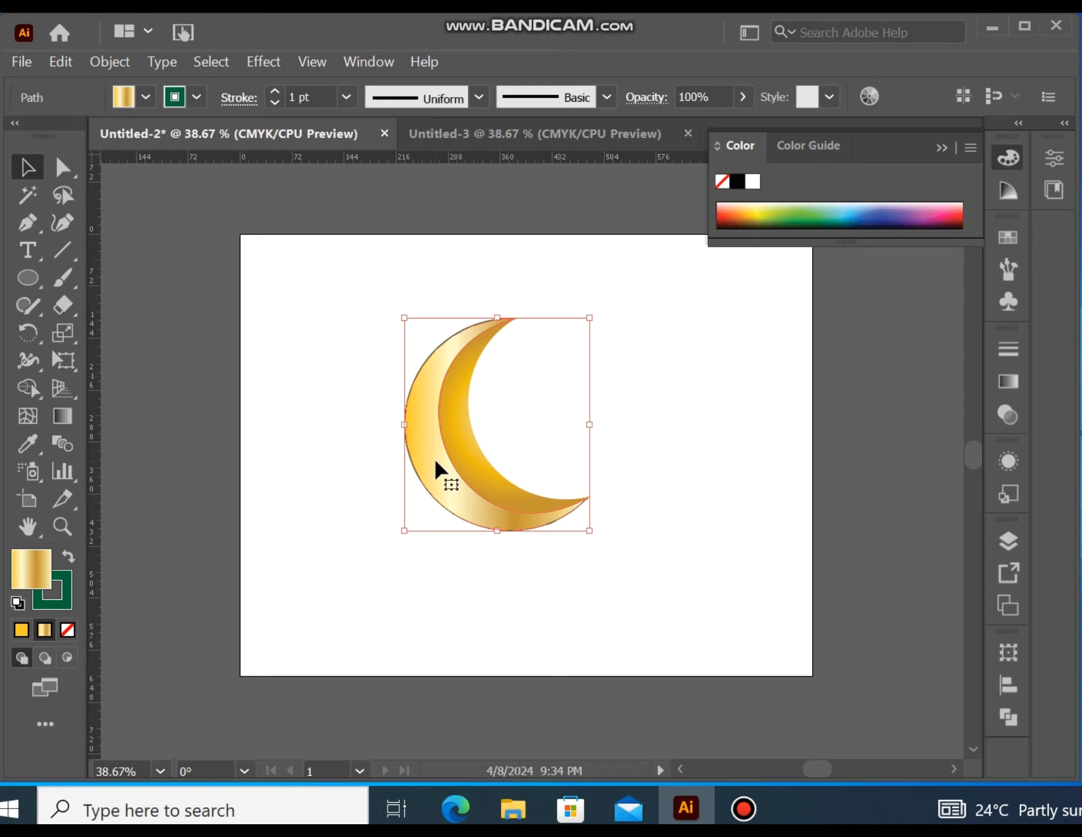
{"action": "left_click", "coordinate": [51, 601]}
Remove the crescent's outline and turn on Layer 1 to reveal the green background
{"action": "left_click", "coordinate": [67, 629]}
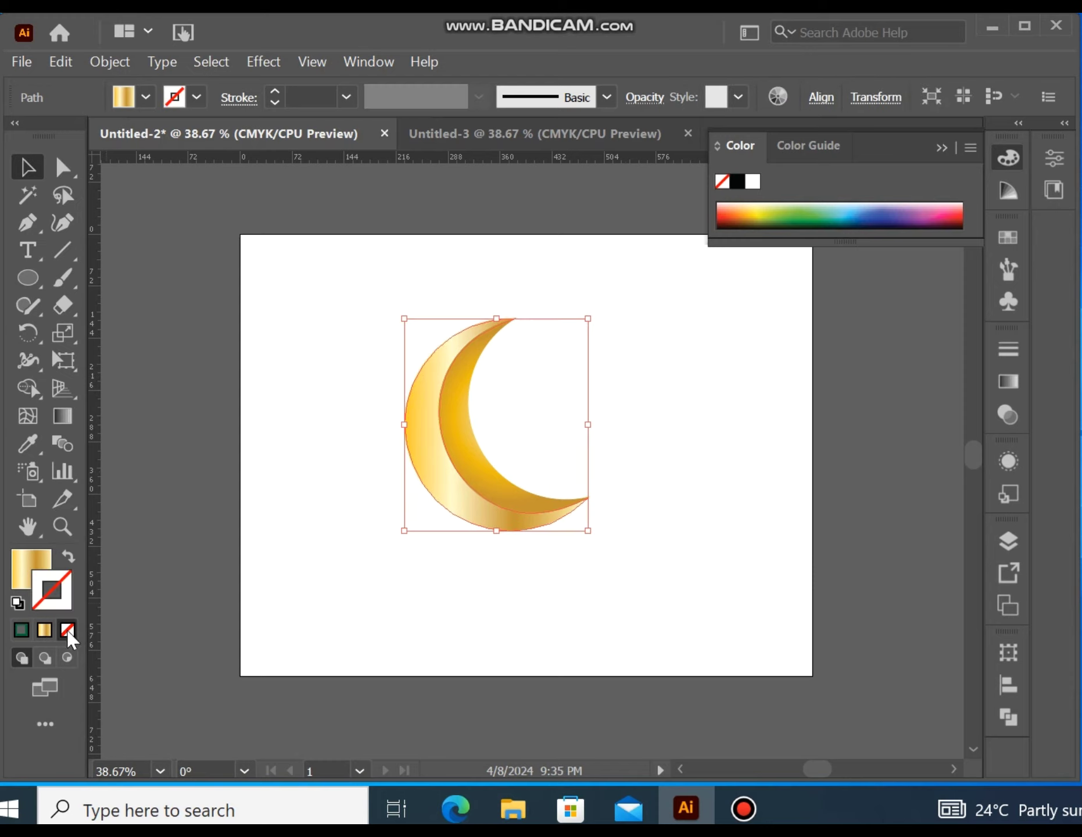
{"action": "left_click", "coordinate": [201, 634]}
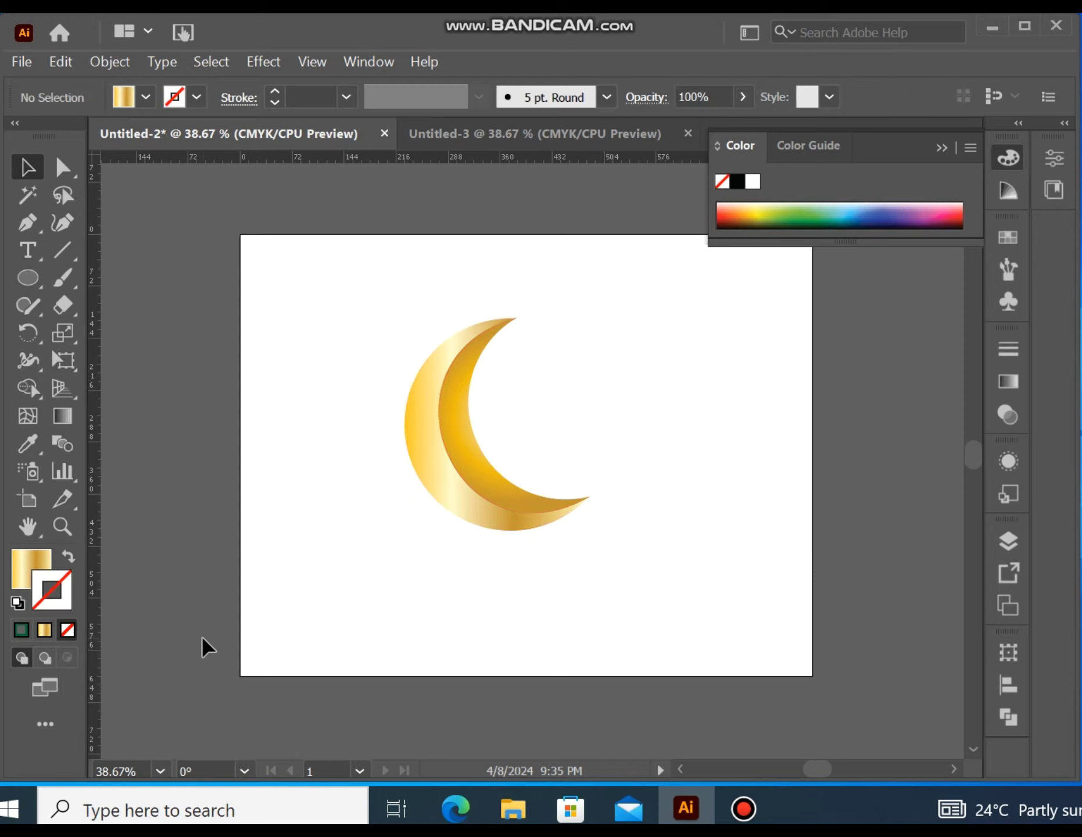
{"action": "left_click", "coordinate": [1008, 540]}
{"action": "left_click", "coordinate": [724, 588]}
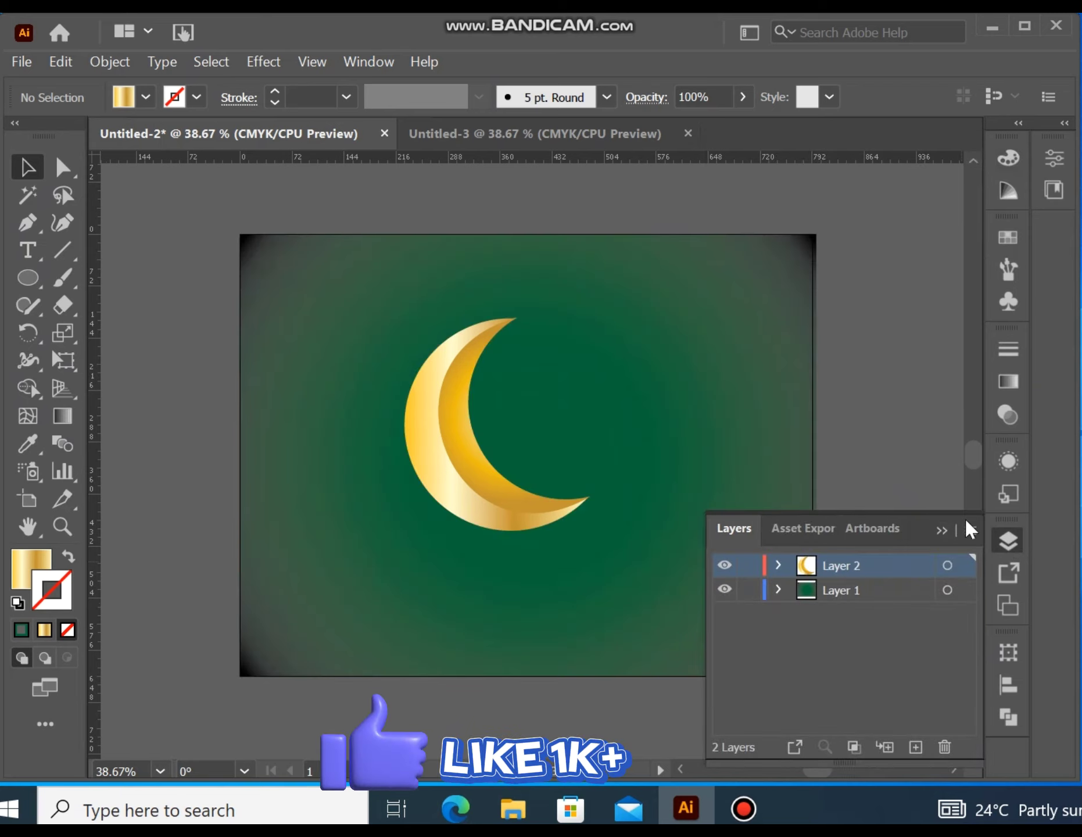
Group both crescent pieces, then shift the moon toward the centre and tilt it counter-clockwise
{"action": "left_click", "coordinate": [465, 456]}
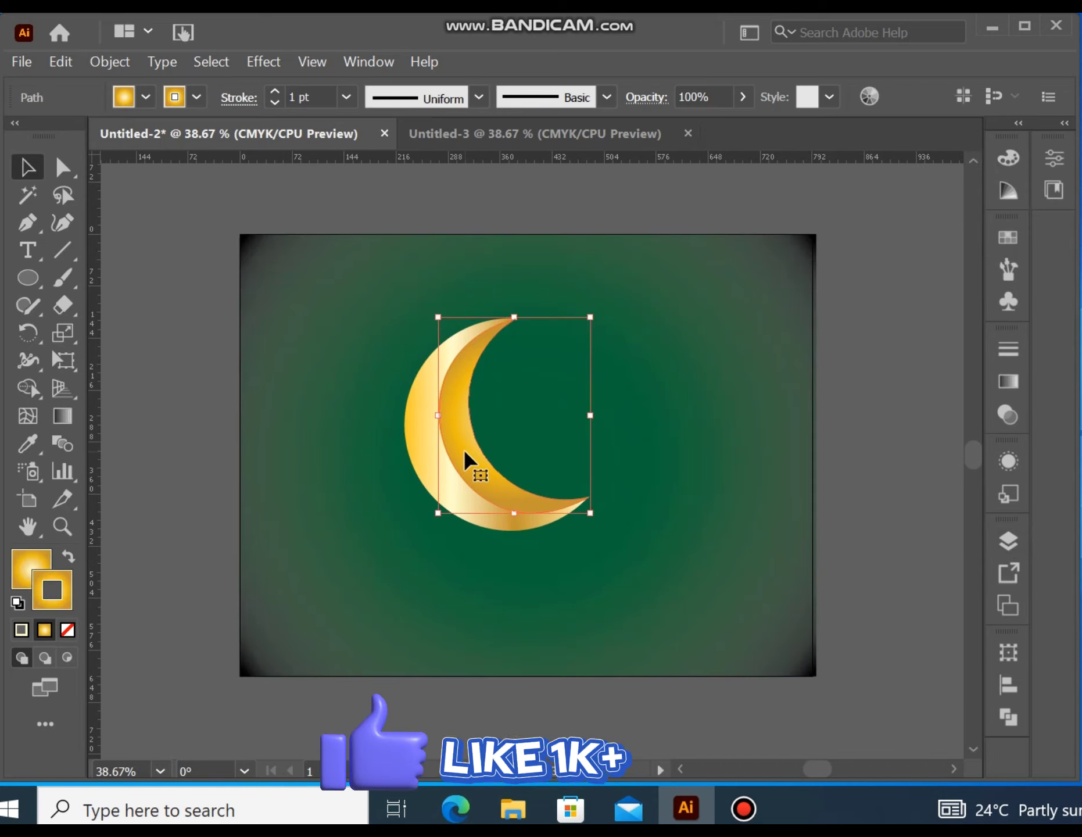
{"action": "left_click", "coordinate": [428, 481], "text": "shift"}
{"action": "key", "text": "ctrl+g"}
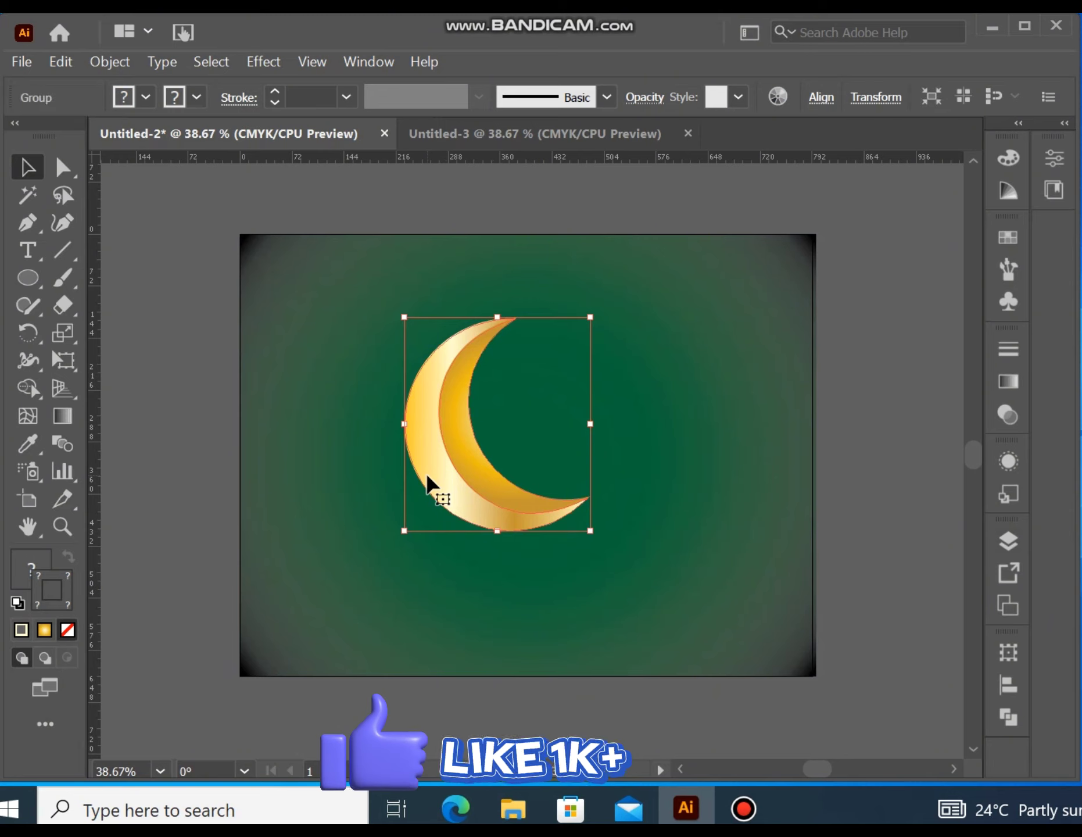
{"action": "left_click_drag", "start_coordinate": [428, 476], "coordinate": [494, 520]}
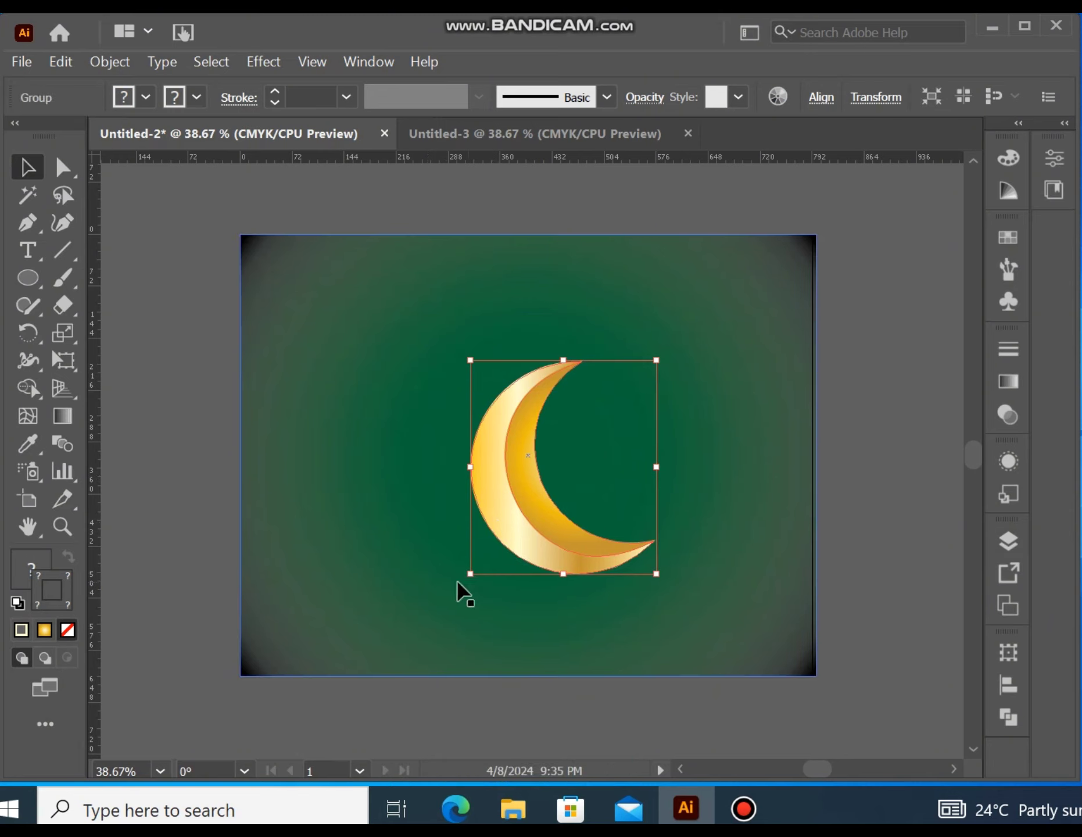
{"action": "left_click_drag", "start_coordinate": [463, 581], "coordinate": [524, 601]}
{"action": "left_click_drag", "start_coordinate": [536, 551], "coordinate": [476, 501]}
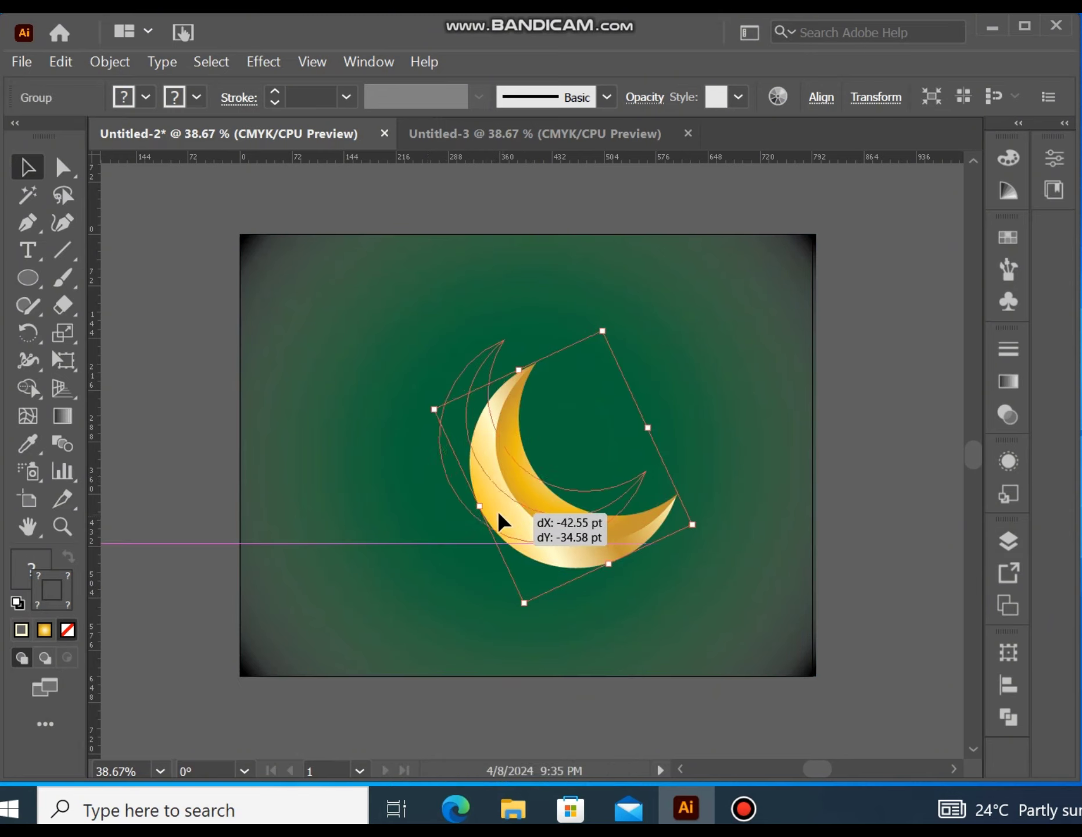
{"action": "left_click", "coordinate": [532, 557]}
Place a small black 'EID MUBARAK' text line just below the gold crescent
{"action": "left_click", "coordinate": [872, 562]}
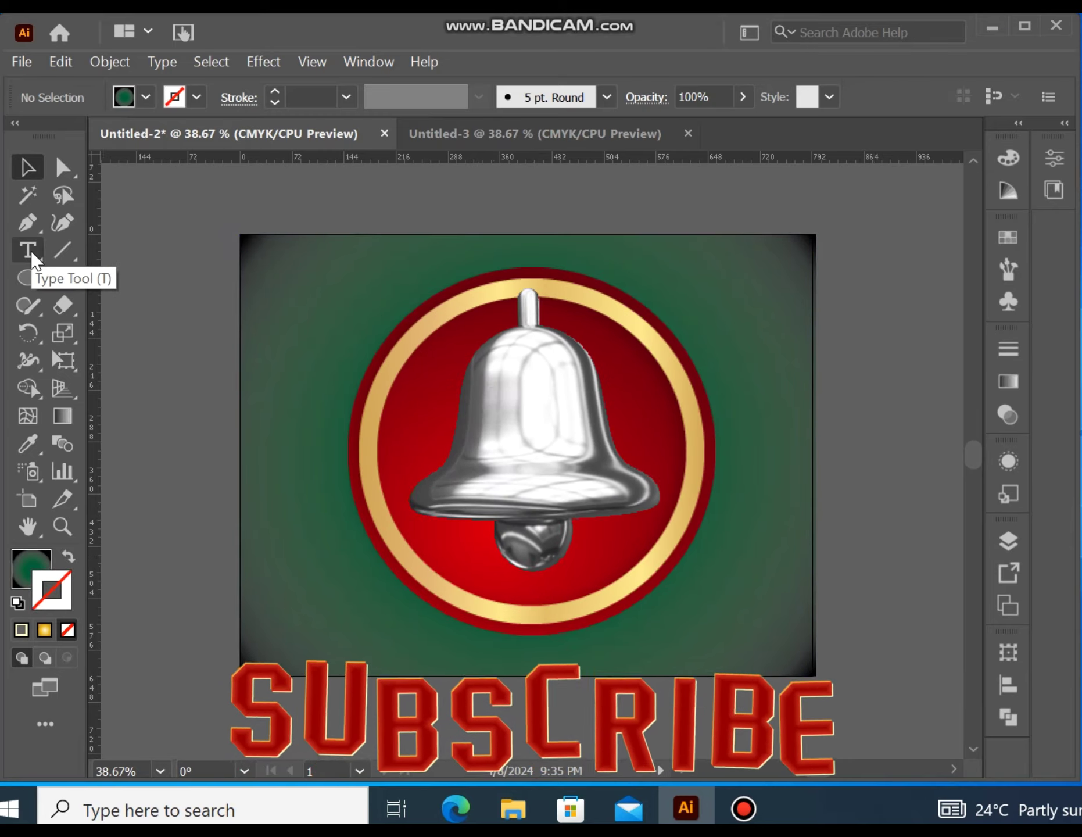
{"action": "left_click", "coordinate": [313, 499]}
{"action": "key", "text": "ctrl+shift+a"}
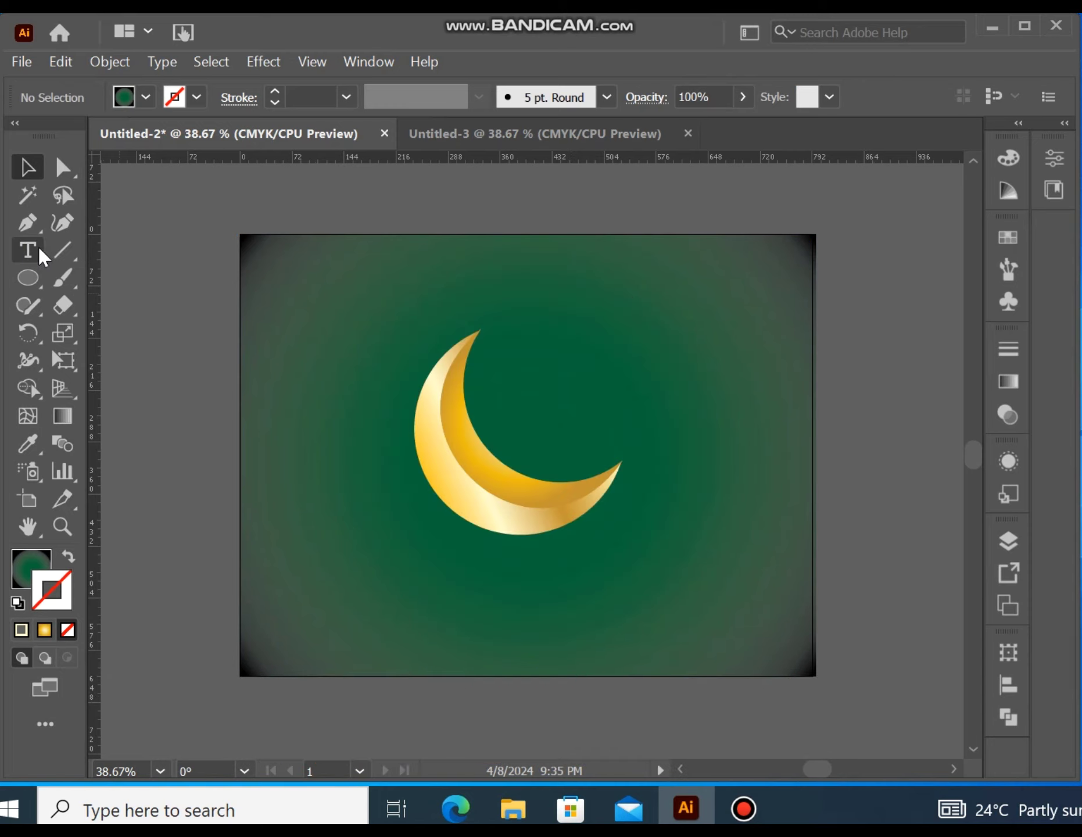
{"action": "left_click", "coordinate": [37, 245]}
{"action": "left_click", "coordinate": [394, 563]}
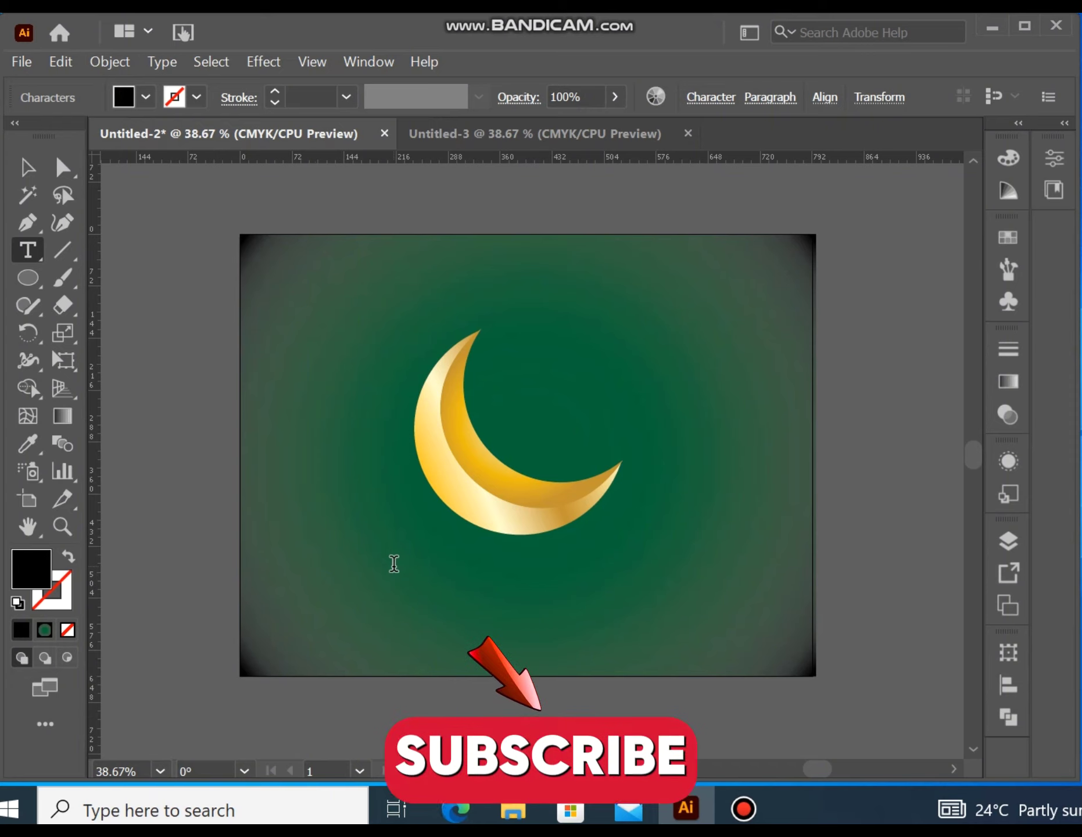
{"action": "key", "text": "BackSpace"}
{"action": "type", "text": "EID M"}
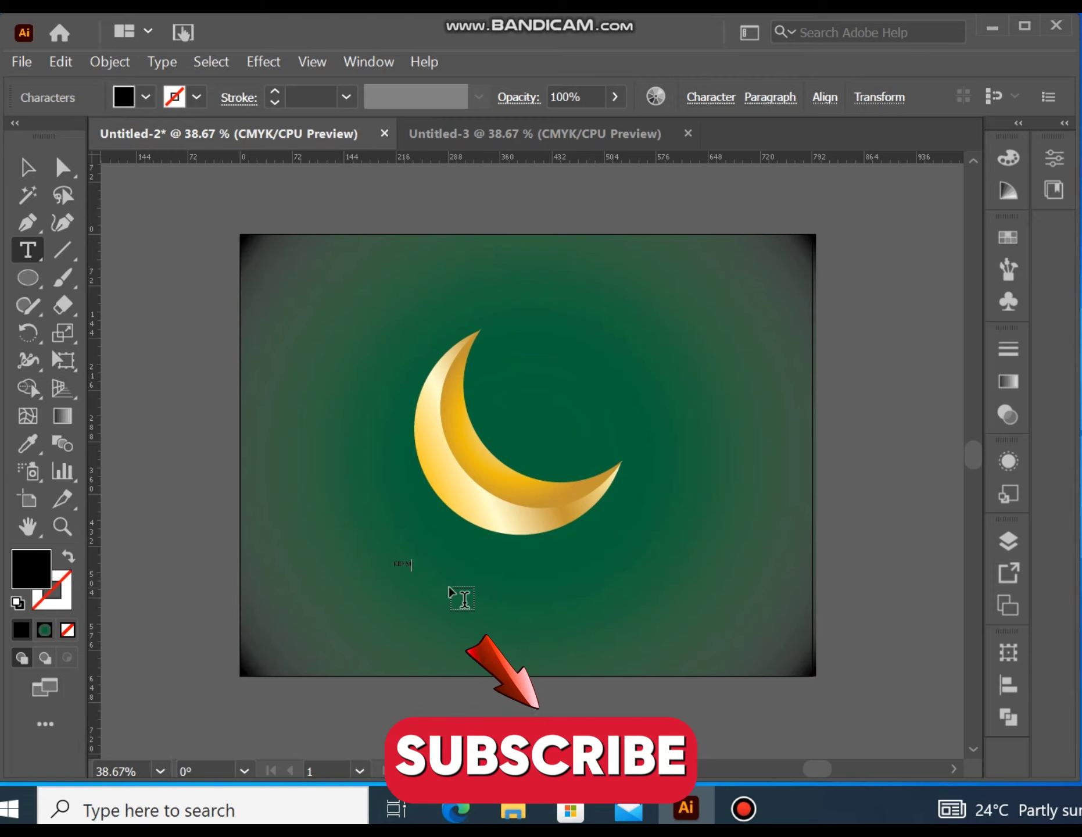
{"action": "type", "text": "UBARAK"}
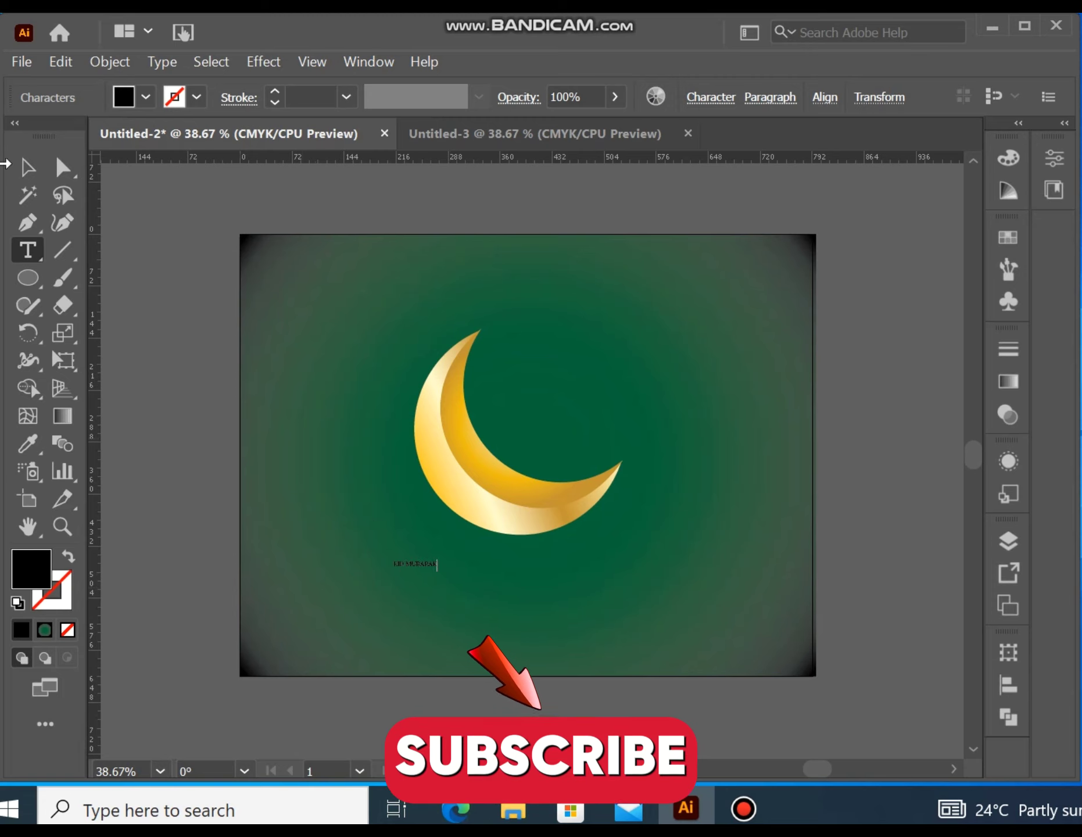
{"action": "left_click", "coordinate": [28, 166]}
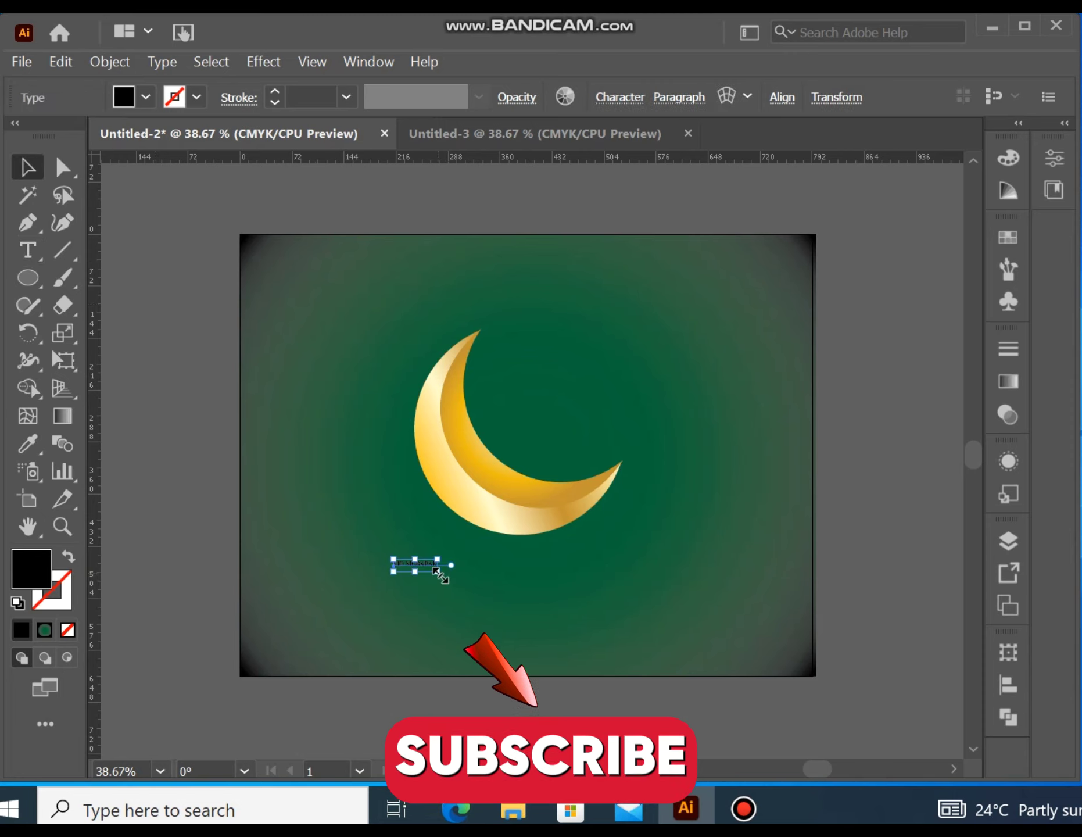
Scale up the 'EID MUBARAK' text and move it up, centred beneath the moon
{"action": "mouse_move", "coordinate": [437, 571]}
{"action": "left_mouse_down"}
{"action": "mouse_move", "coordinate": [555, 660]}
{"action": "mouse_move", "coordinate": [661, 668]}
{"action": "left_mouse_up"}
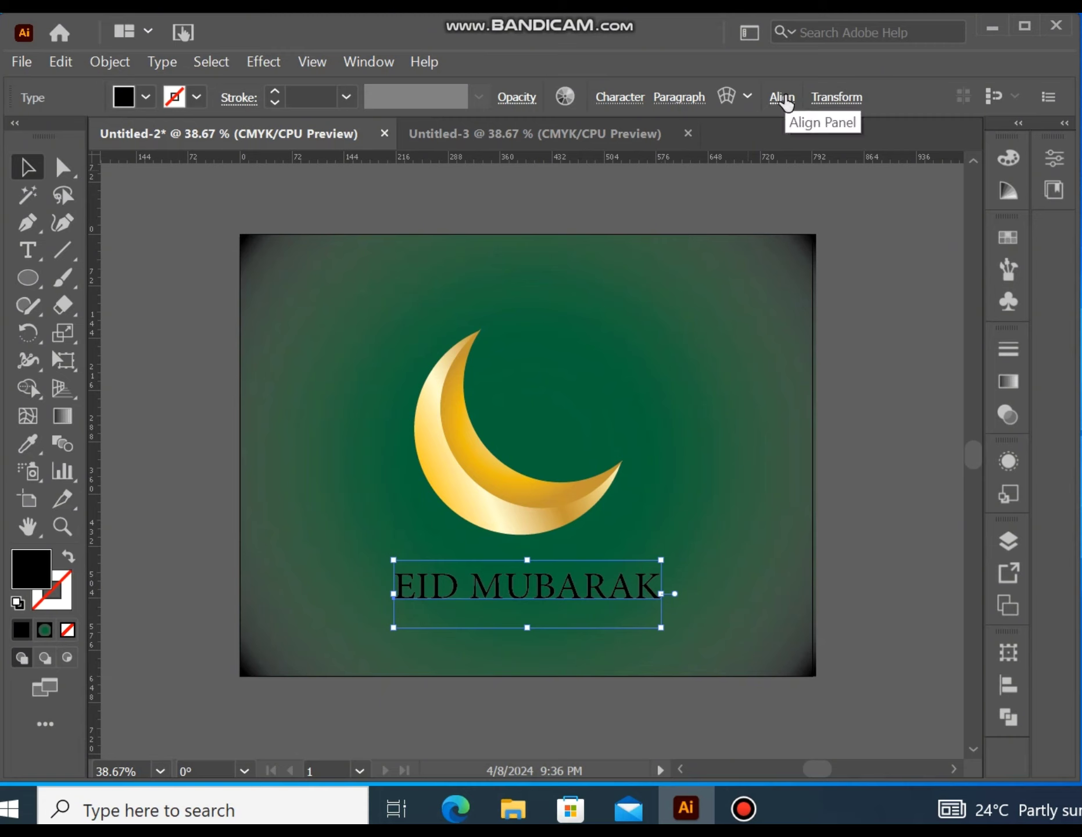
{"action": "left_click", "coordinate": [27, 222]}
{"action": "left_click", "coordinate": [26, 170]}
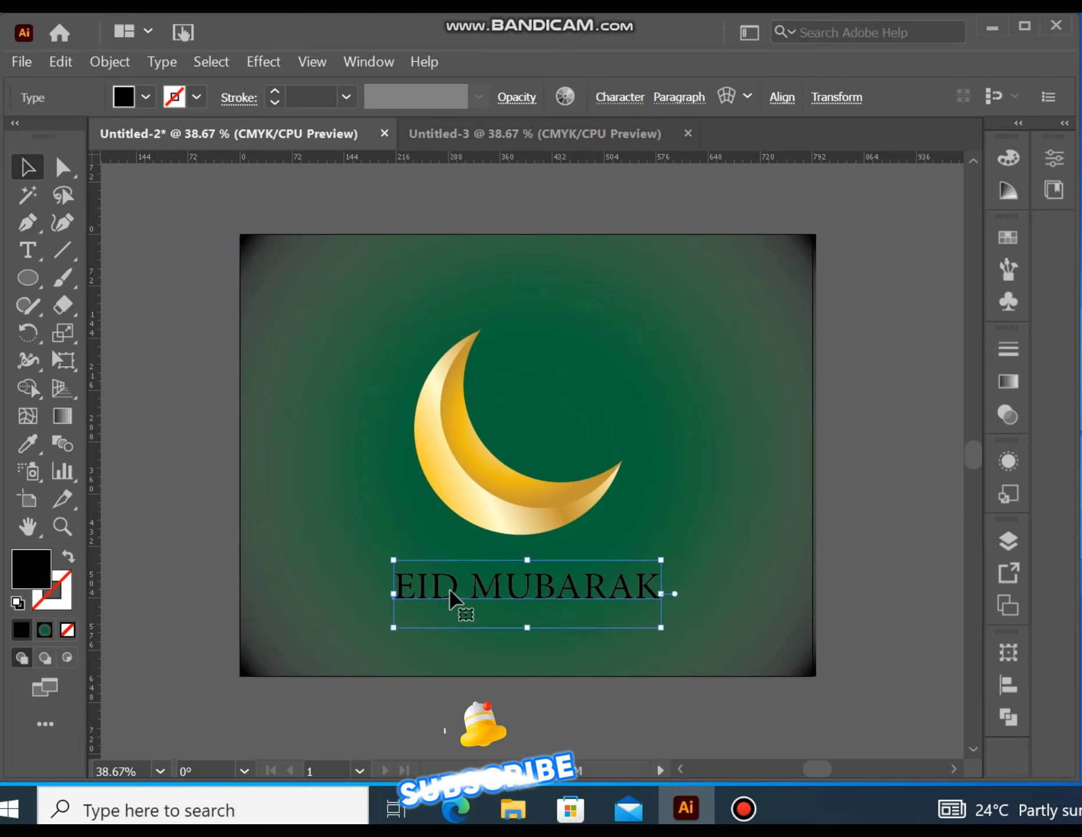
{"action": "left_click_drag", "start_coordinate": [447, 591], "coordinate": [441, 565]}
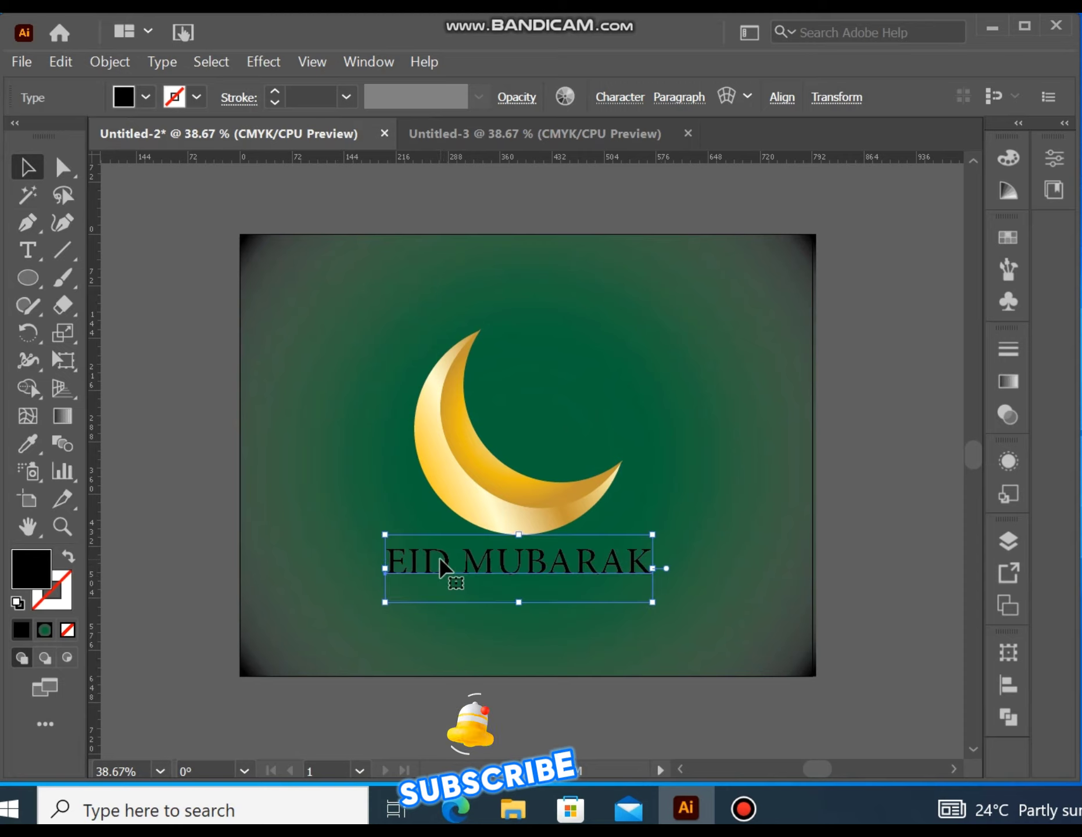
{"action": "left_click", "coordinate": [643, 723]}
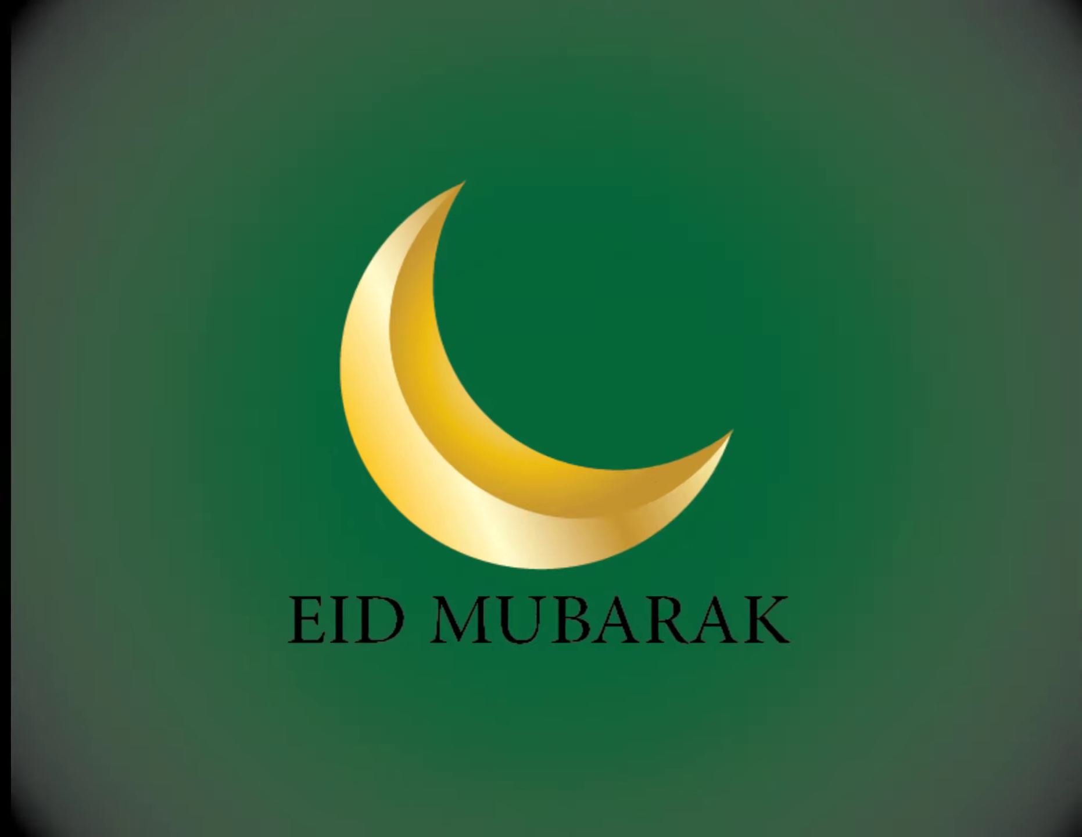